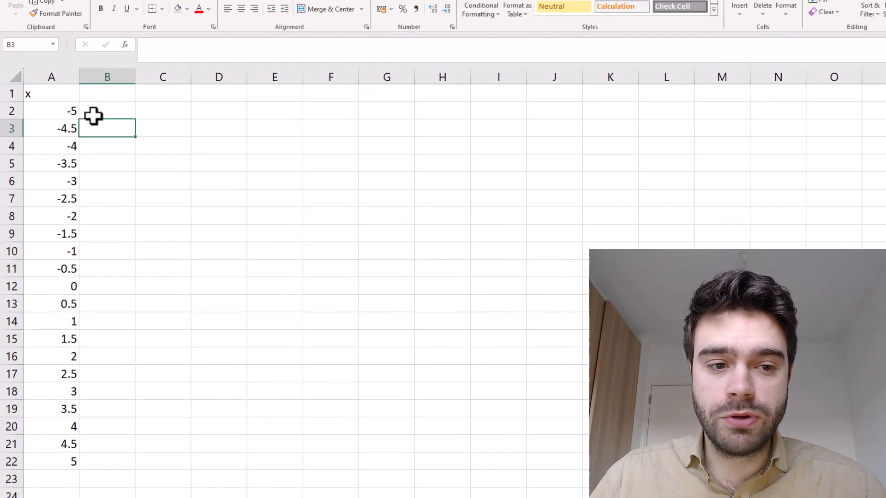
Enter the formula =GAMMALN(A2) in cell B2 for the first x value
{"action": "left_click", "coordinate": [85, 145]}
{"action": "type", "text": "=gam"}
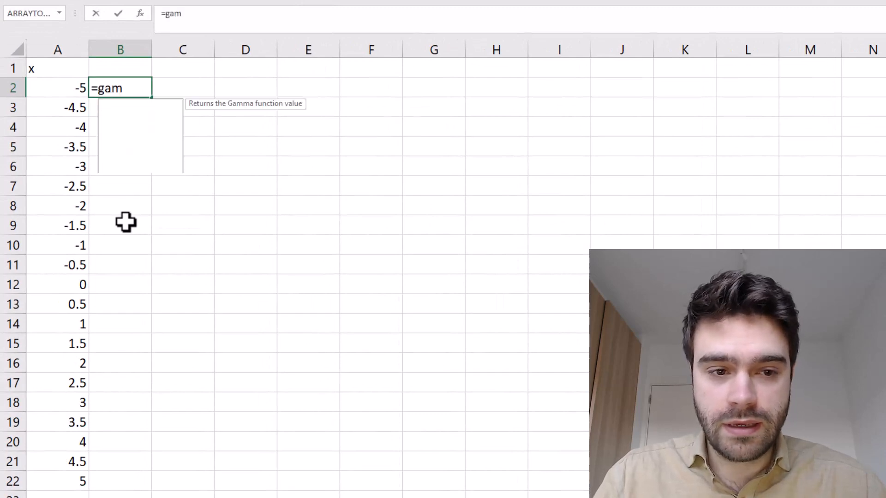
{"action": "type", "text": "maln("}
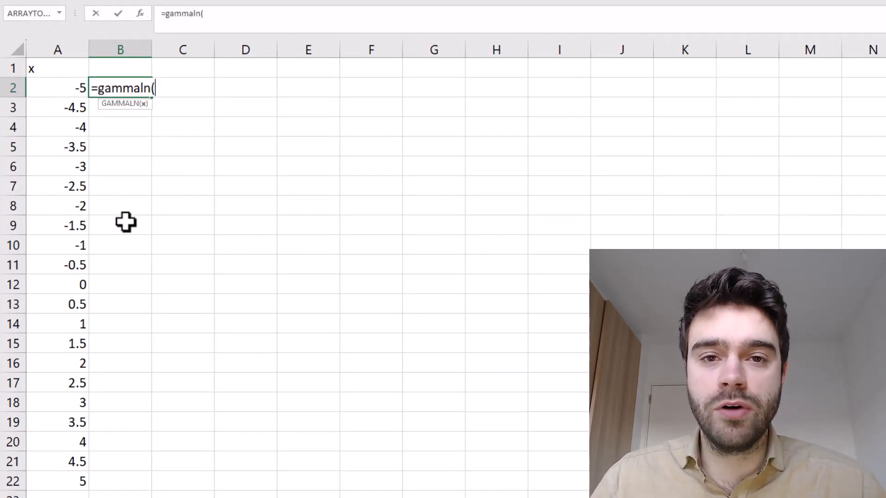
{"action": "left_click", "coordinate": [66, 90]}
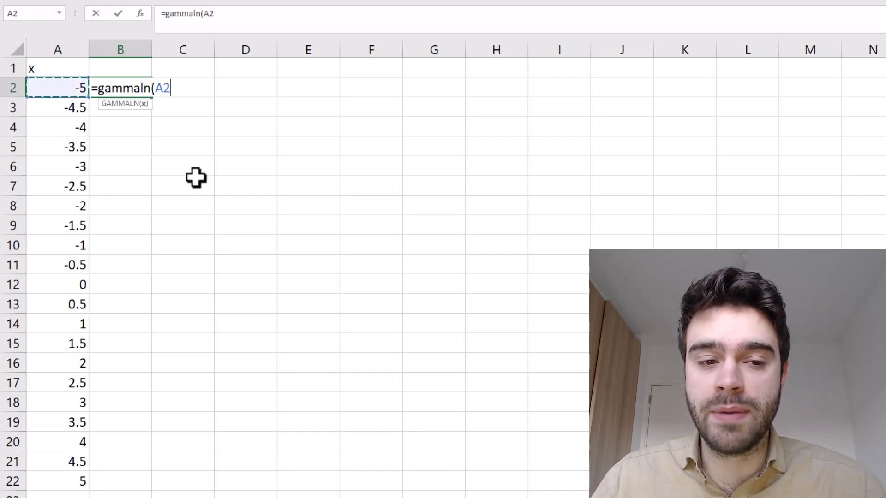
{"action": "type", "text": ")"}
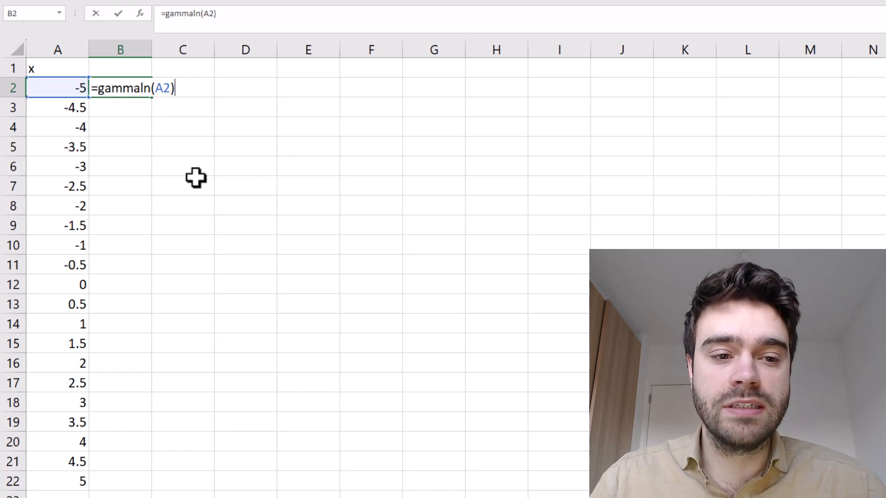
{"action": "key", "text": "ctrl+Return"}
{"action": "key", "text": "Down"}
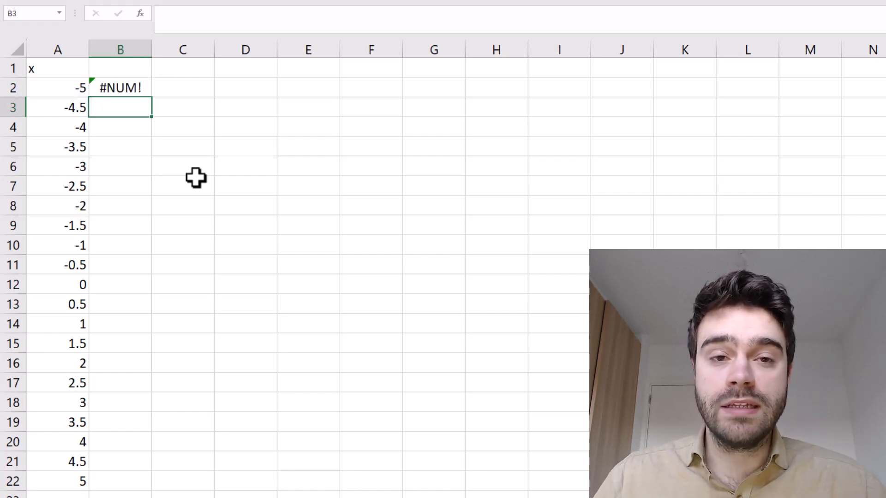
Fill the GAMMALN formula from B2 down to B22
{"action": "left_click", "coordinate": [142, 90]}
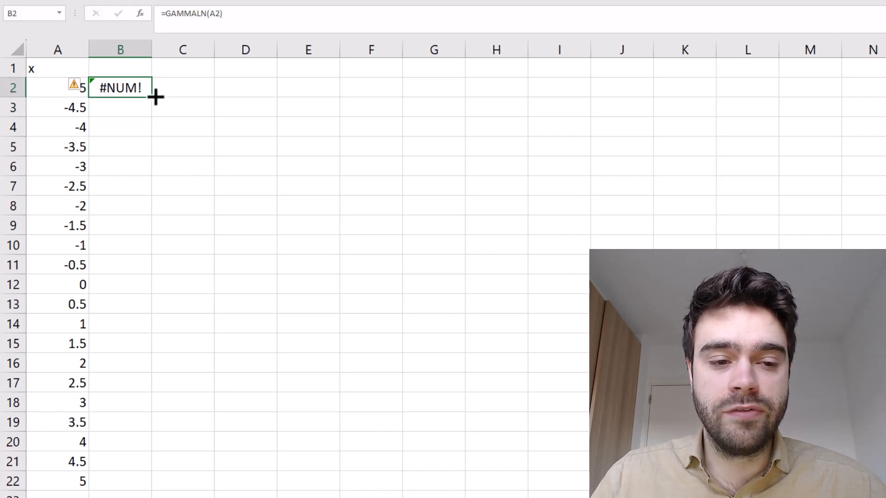
{"action": "double_click", "coordinate": [156, 97]}
{"action": "left_click", "coordinate": [201, 126]}
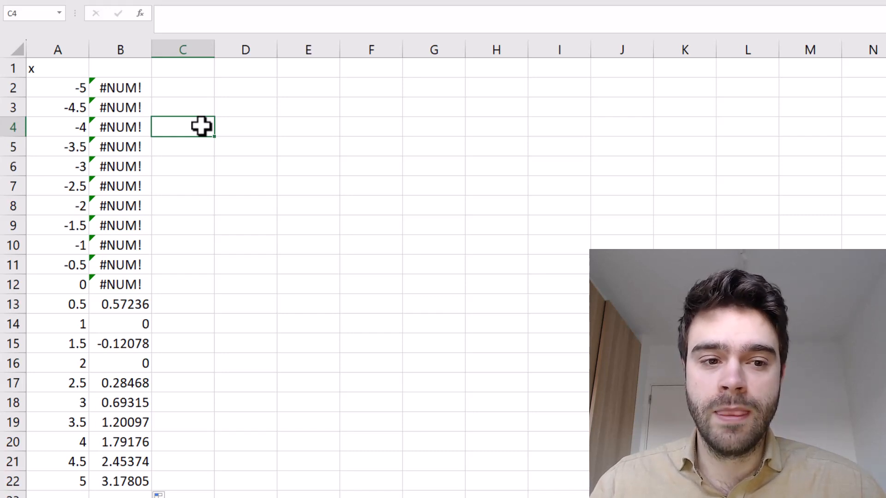
Label column B with the header "gammaln" in cell B1
{"action": "left_click", "coordinate": [142, 70]}
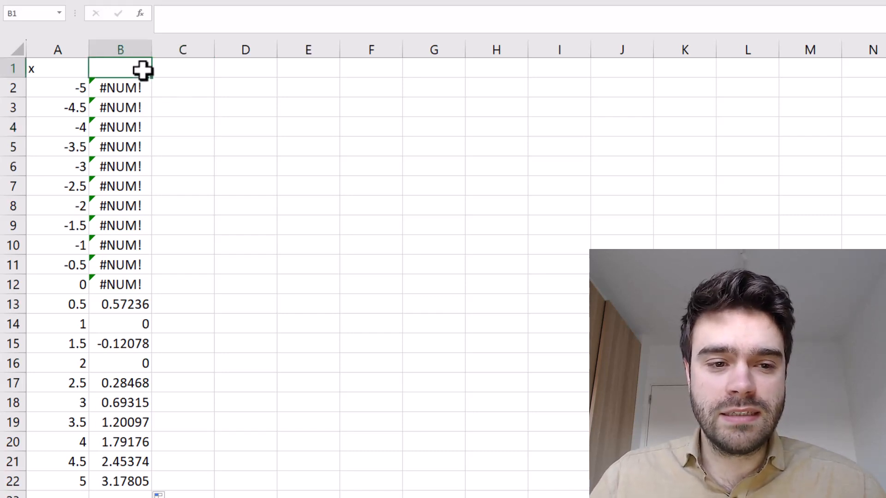
{"action": "type", "text": "gammal"}
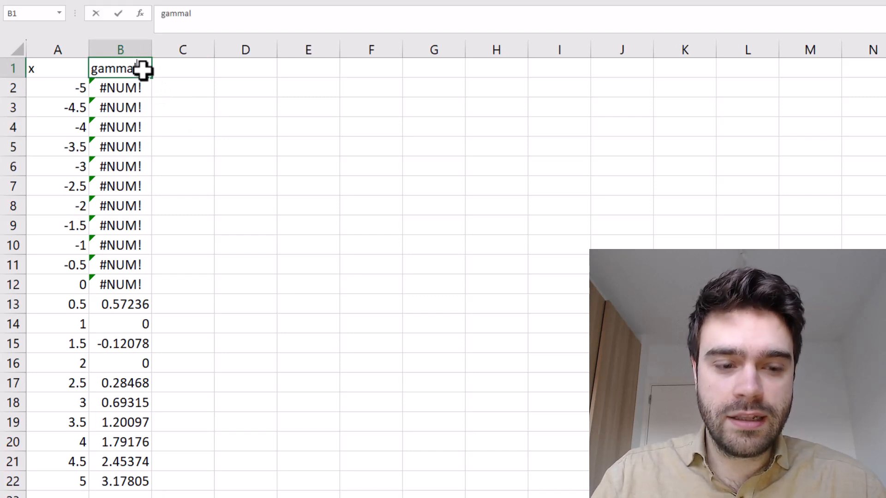
{"action": "type", "text": "n"}
{"action": "left_click", "coordinate": [330, 113]}
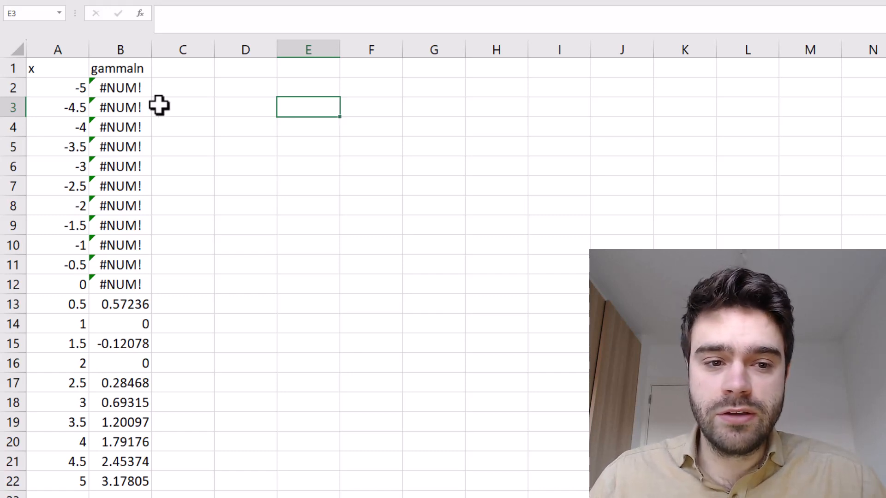
Add the header "x!" in cell C1
{"action": "left_click", "coordinate": [198, 72]}
{"action": "type", "text": "x!"}
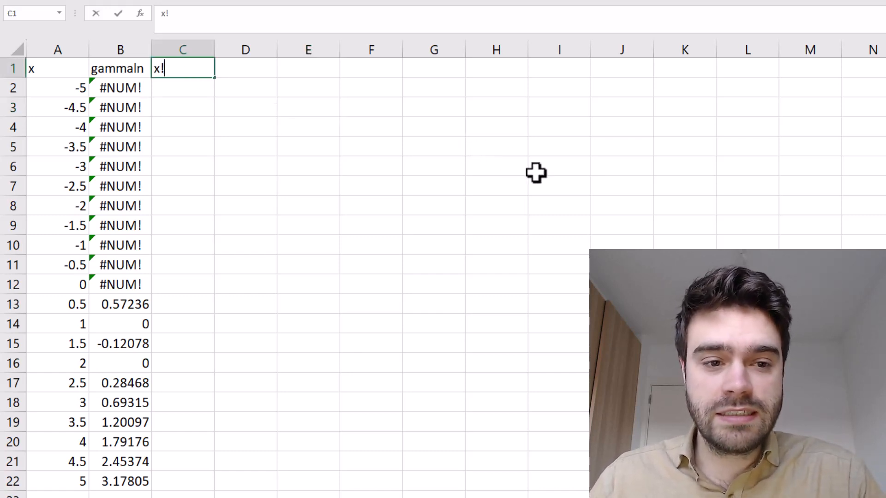
{"action": "key", "text": "Return"}
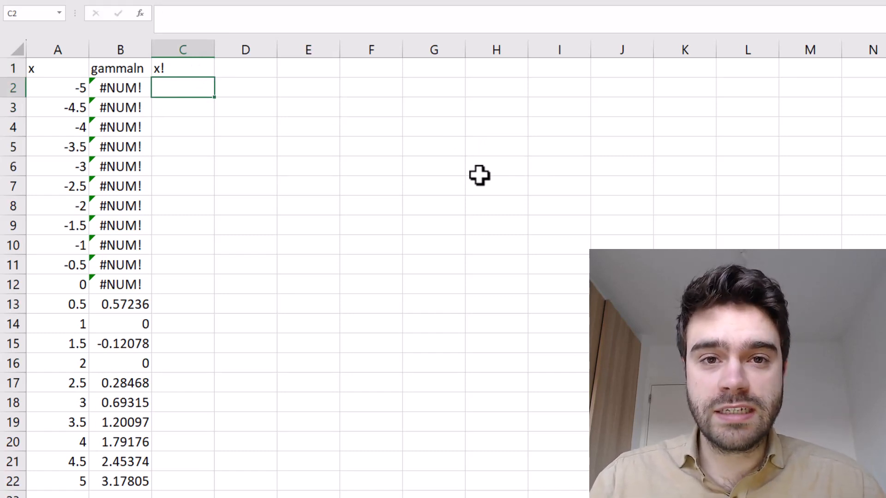
Enter =FACT(A2) in cell C2 and fill the formula down to C22
{"action": "type", "text": "=fact"}
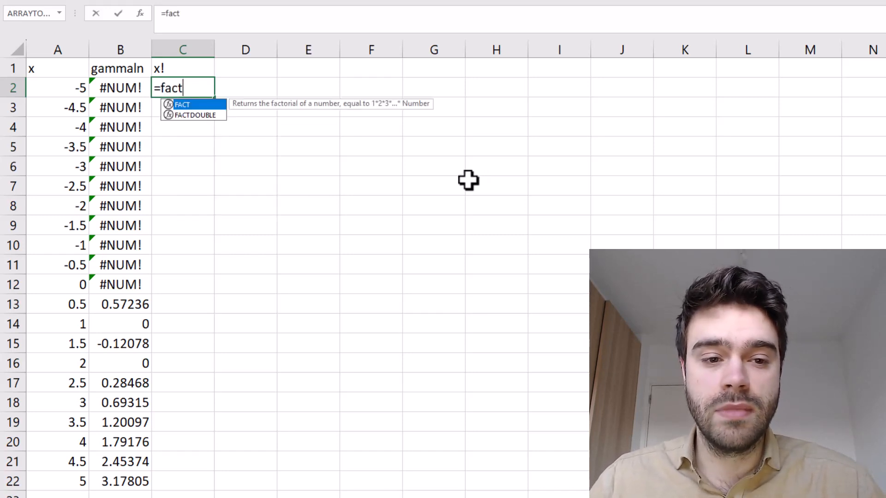
{"action": "type", "text": "("}
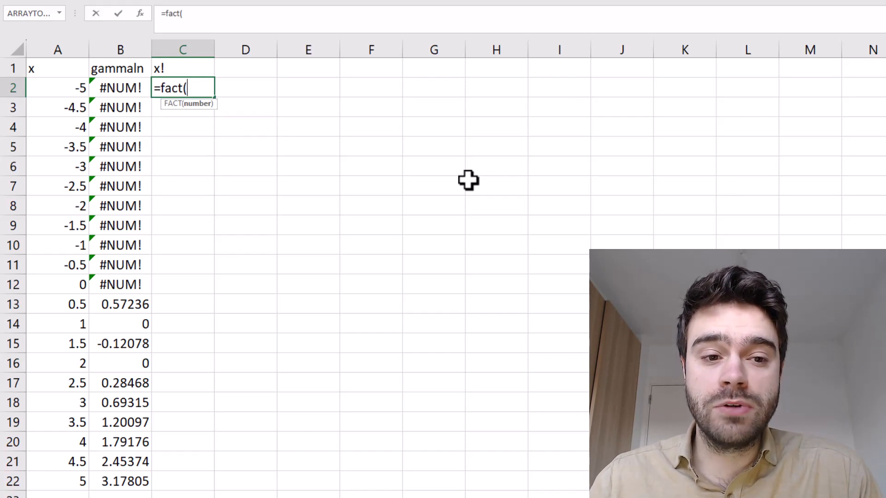
{"action": "left_click", "coordinate": [59, 84]}
{"action": "key", "text": "Return"}
{"action": "left_click", "coordinate": [201, 88]}
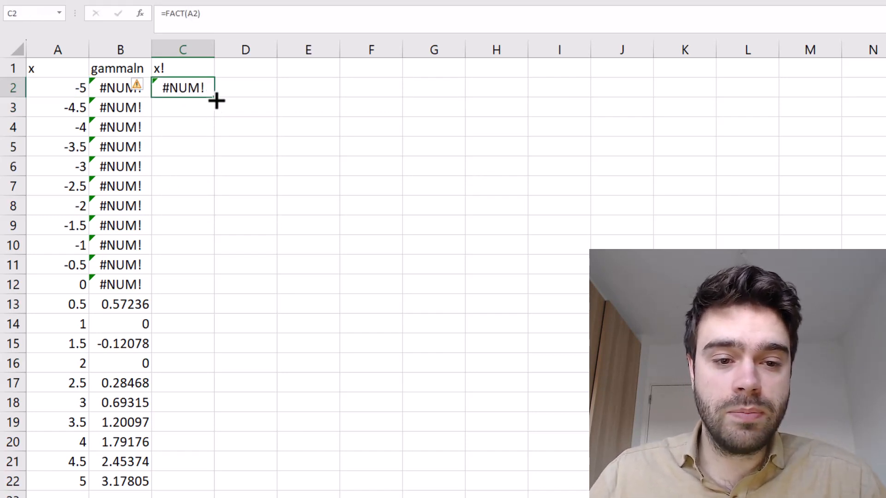
{"action": "double_click", "coordinate": [214, 98]}
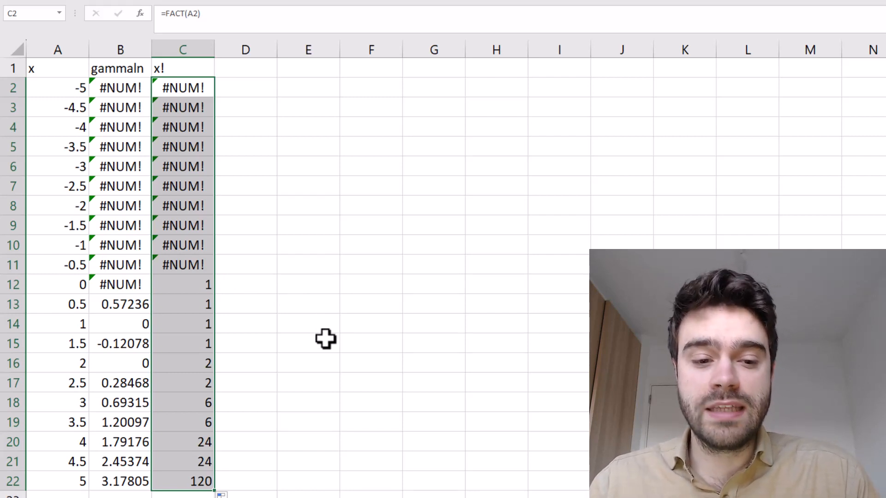
Check the factorial of 4 by entering =4*3*2*1 in cell D20
{"action": "left_click", "coordinate": [233, 437]}
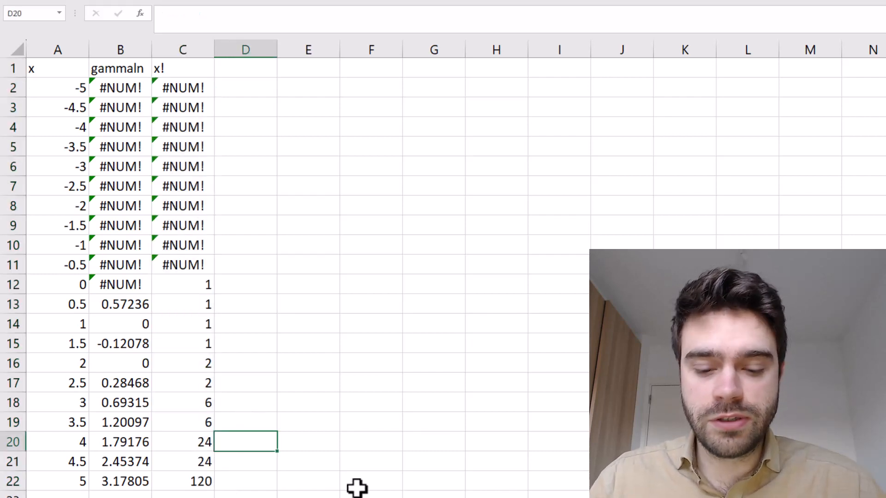
{"action": "type", "text": "=4"}
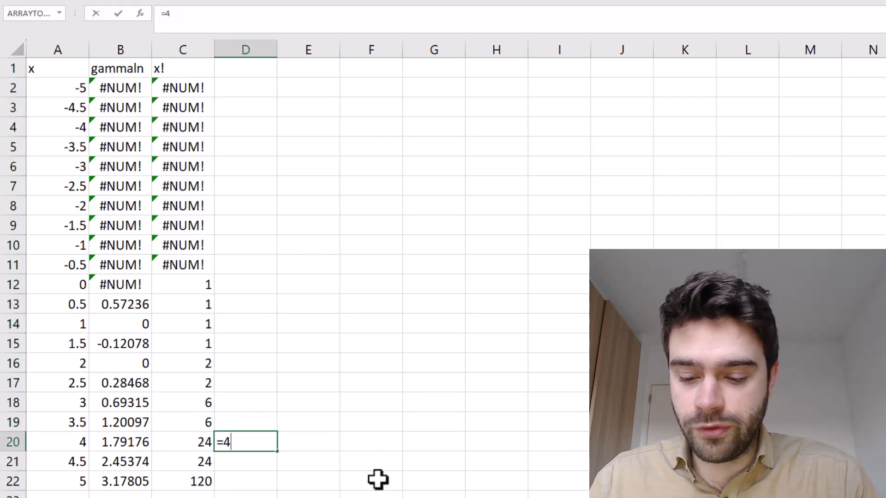
{"action": "type", "text": "*3*2*"}
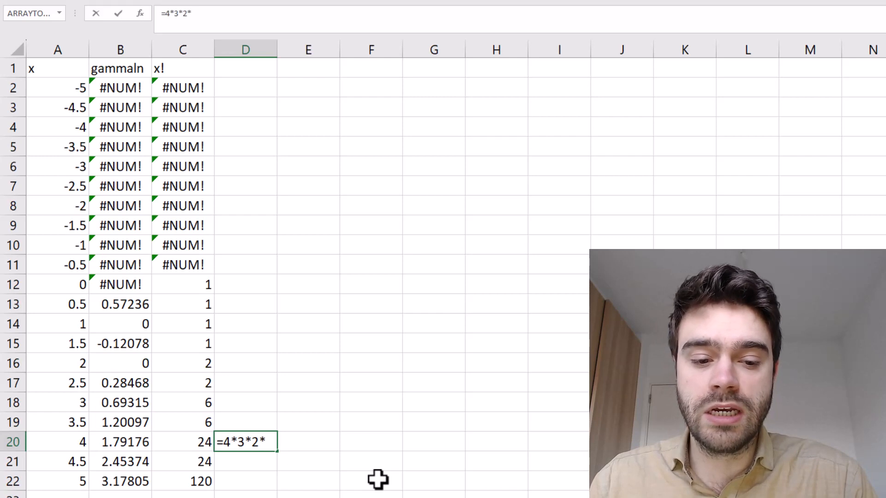
{"action": "type", "text": "1"}
{"action": "key", "text": "Return"}
Check the factorial of 5 by entering =5*4*3*2*1 in cell D22
{"action": "key", "text": "Down"}
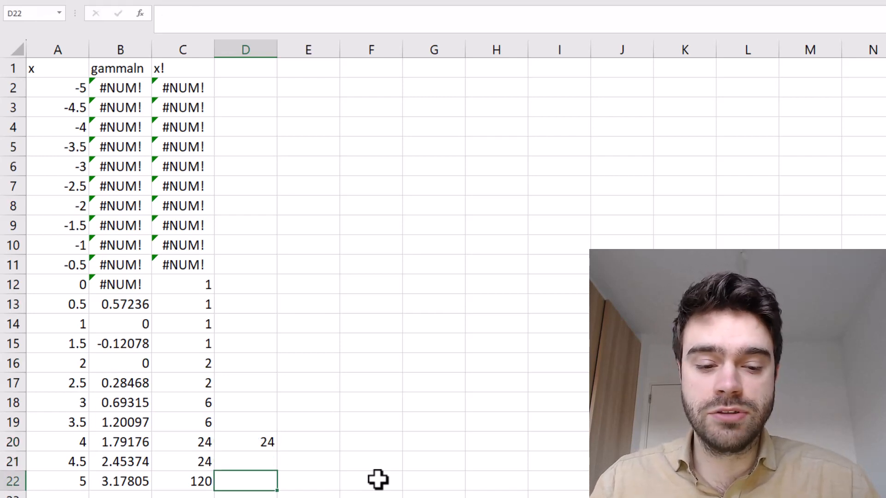
{"action": "type", "text": "="}
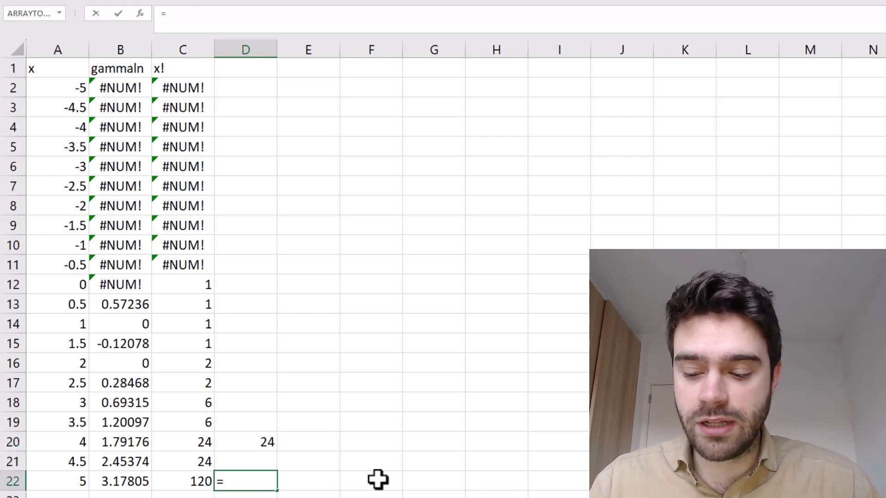
{"action": "type", "text": "5*4*"}
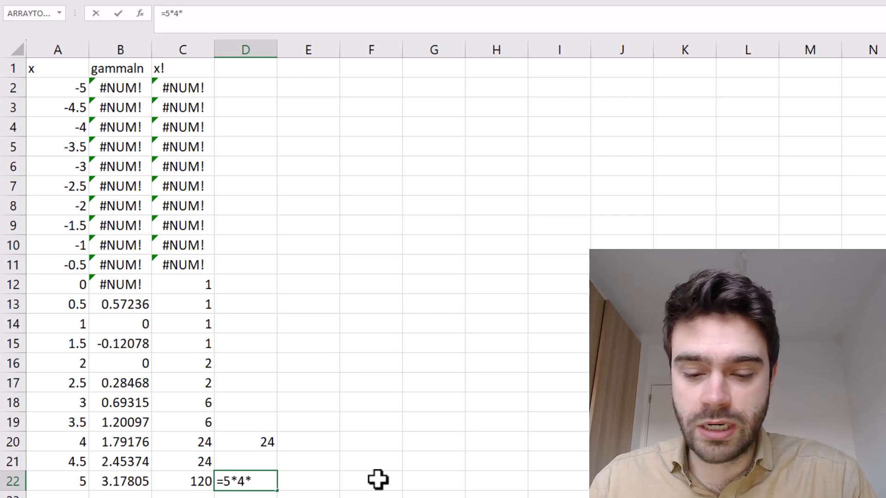
{"action": "type", "text": "3*2*1"}
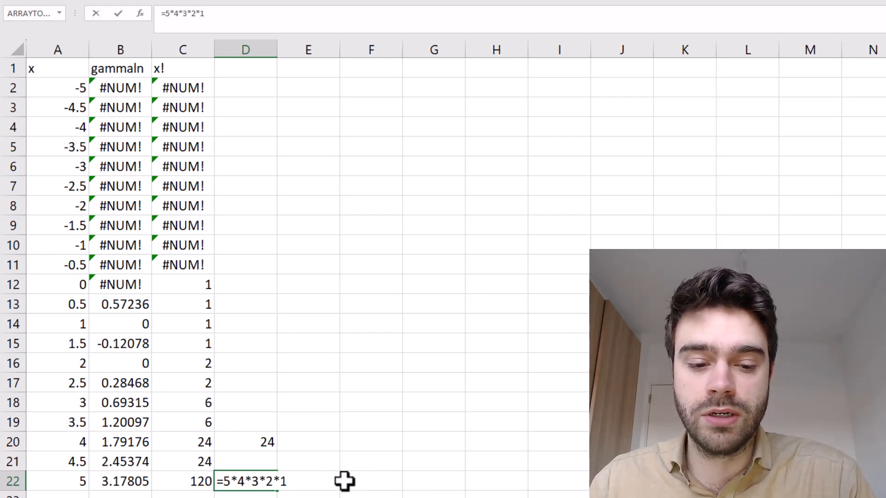
{"action": "key", "text": "Return"}
{"action": "left_click", "coordinate": [272, 487]}
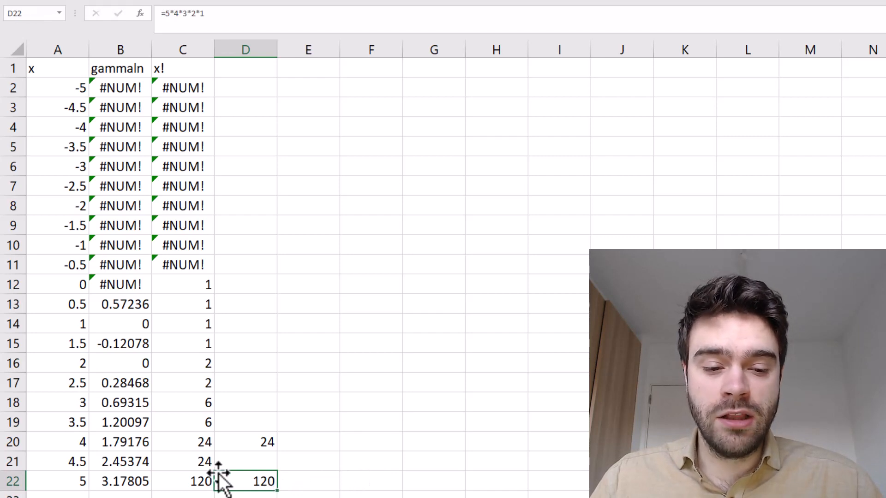
Compare the factorial results in column C for x values 4 and 4.5
{"action": "left_click_drag", "start_coordinate": [199, 461], "coordinate": [74, 464]}
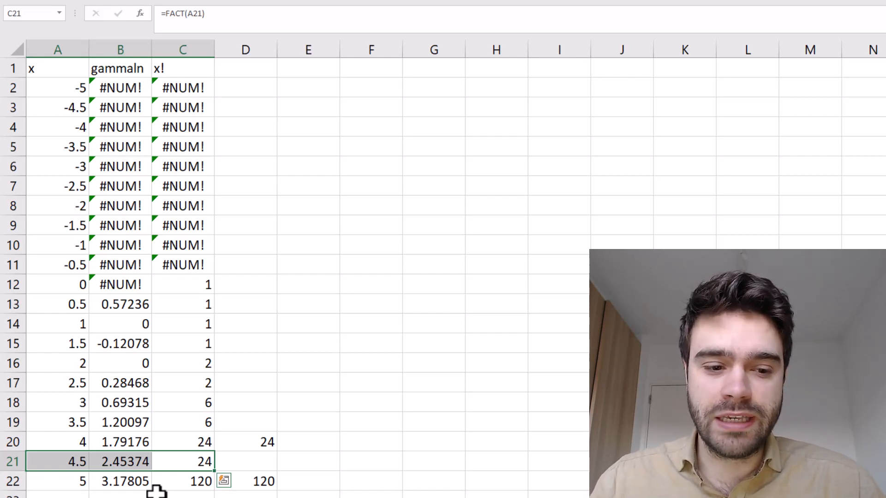
{"action": "left_click", "coordinate": [60, 461]}
{"action": "left_click", "coordinate": [79, 443]}
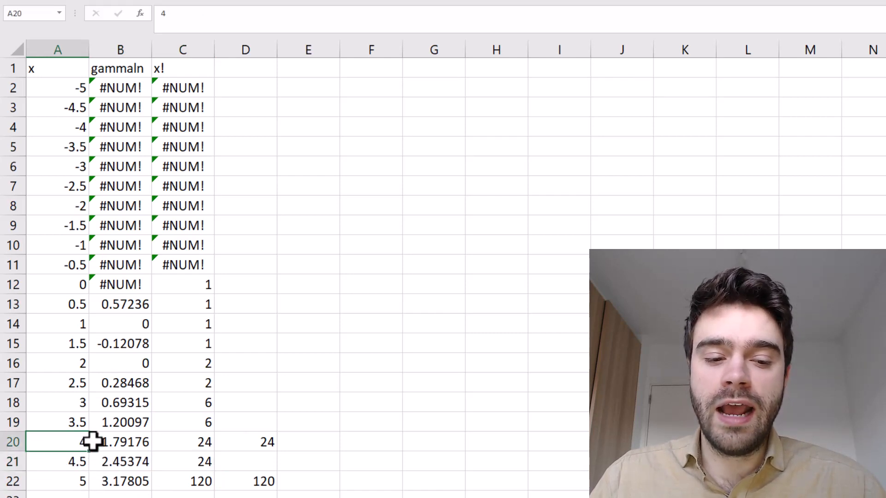
{"action": "left_click", "coordinate": [176, 443]}
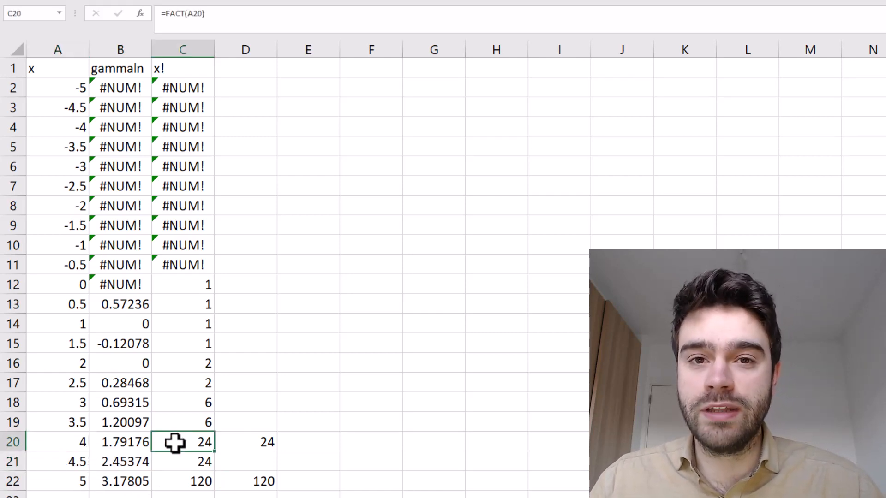
{"action": "left_click", "coordinate": [182, 462]}
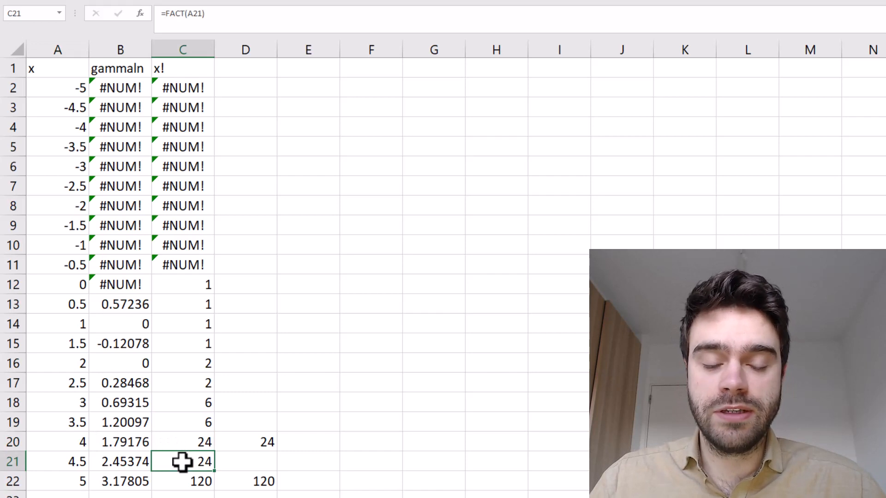
Clear the manual factorial check calculations from D20:D22
{"action": "left_click_drag", "start_coordinate": [235, 441], "coordinate": [243, 482]}
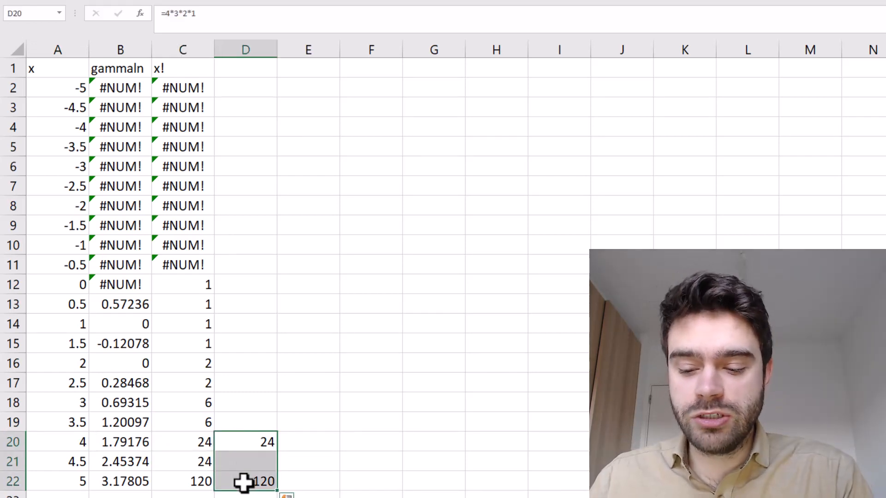
{"action": "key", "text": "Delete"}
Add the header "(x-1)!" in cell D1
{"action": "left_click", "coordinate": [248, 73]}
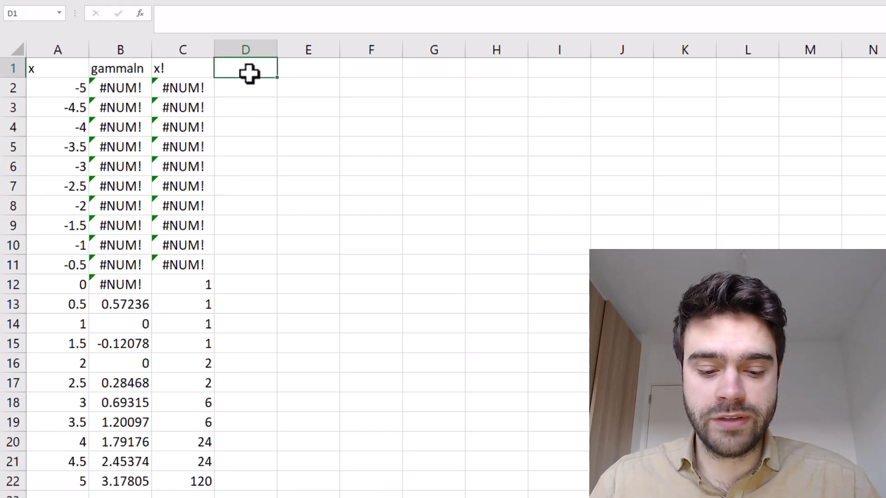
{"action": "type", "text": "(x-1"}
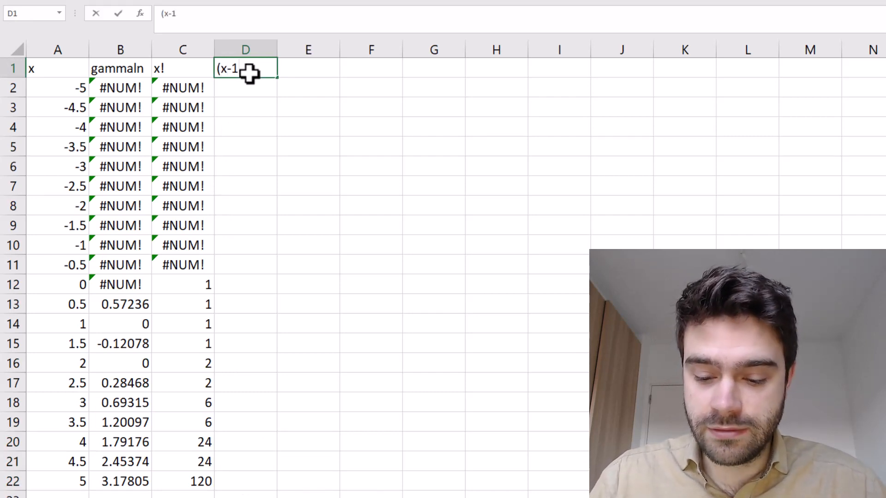
{"action": "type", "text": ")!"}
{"action": "key", "text": "Return"}
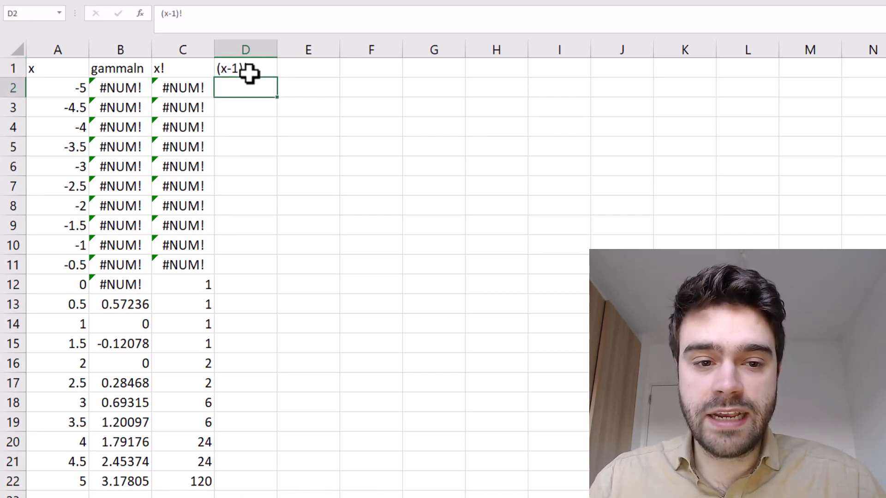
Enter the formula =FACT(A2-1) in cell D2
{"action": "type", "text": "=FACT"}
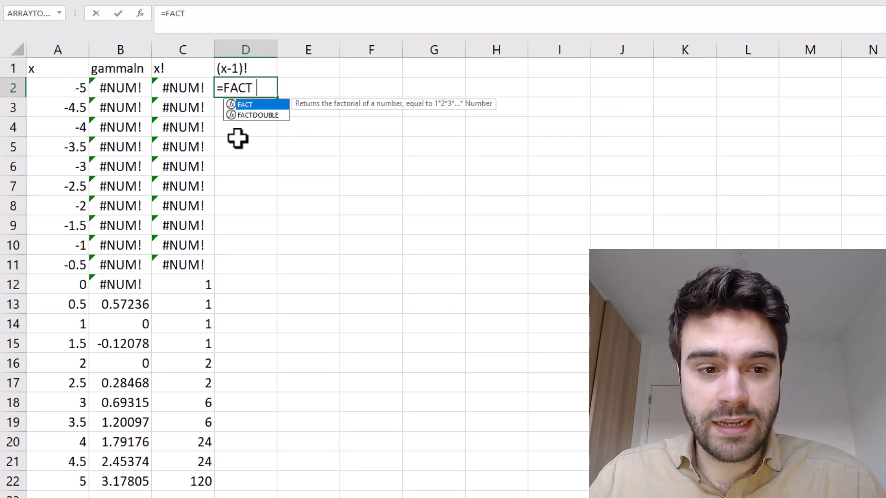
{"action": "type", "text": "("}
{"action": "left_click", "coordinate": [65, 92]}
{"action": "type", "text": "-1)"}
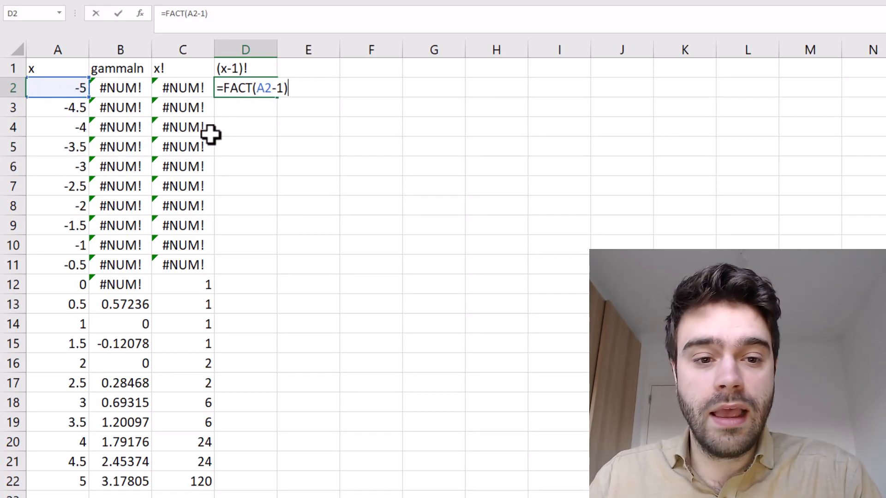
{"action": "key", "text": "Return"}
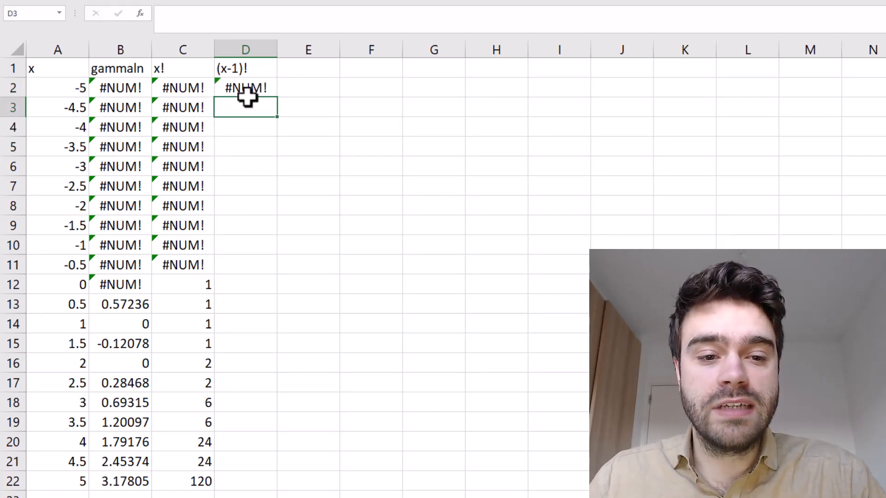
Fill the (x-1)! formula from D2 down through D22
{"action": "left_click", "coordinate": [245, 92]}
{"action": "double_click", "coordinate": [276, 97]}
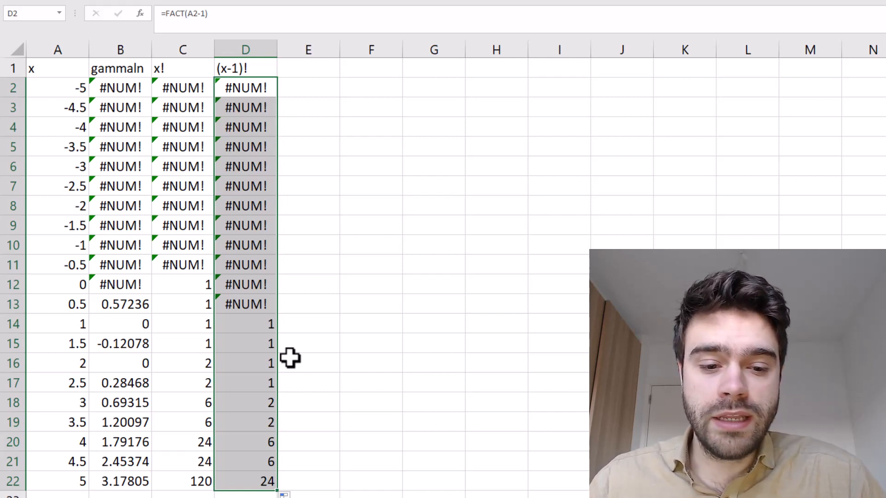
Examine whole-number x values in column A, both positive and negative, against their factorial and GAMMALN results
{"action": "left_click", "coordinate": [55, 363]}
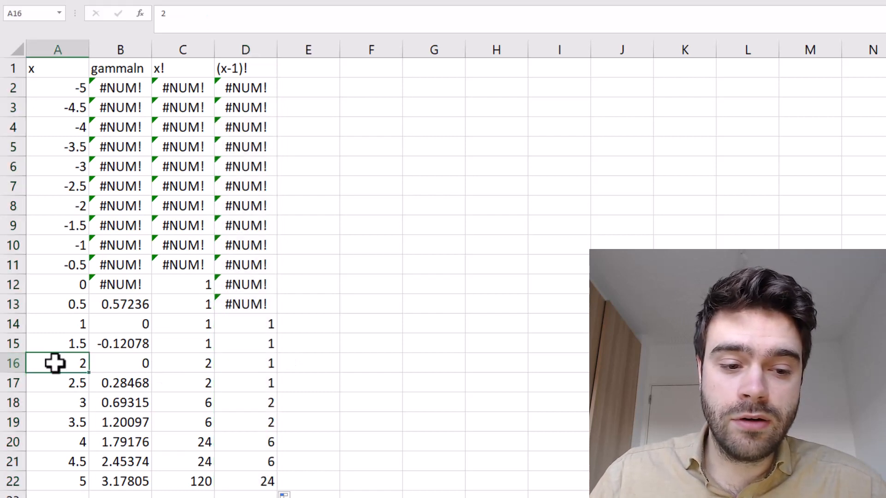
{"action": "left_click", "coordinate": [68, 401]}
{"action": "left_click", "coordinate": [67, 366]}
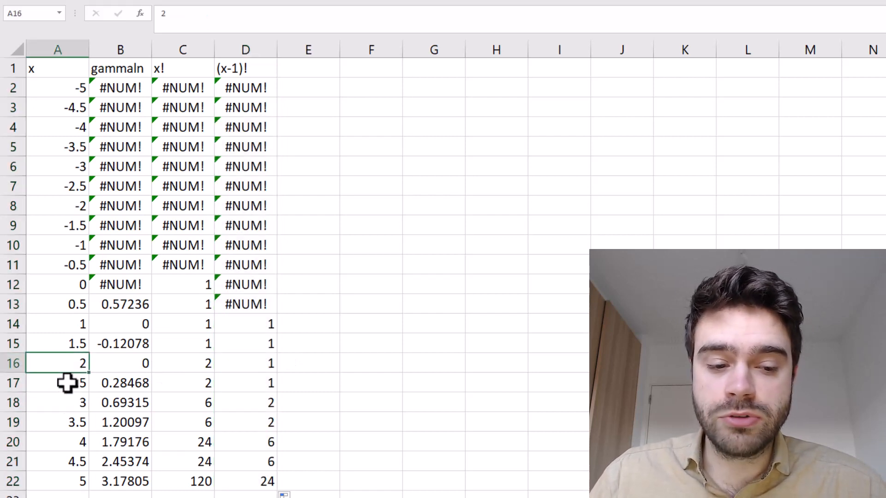
{"action": "left_click", "coordinate": [65, 404]}
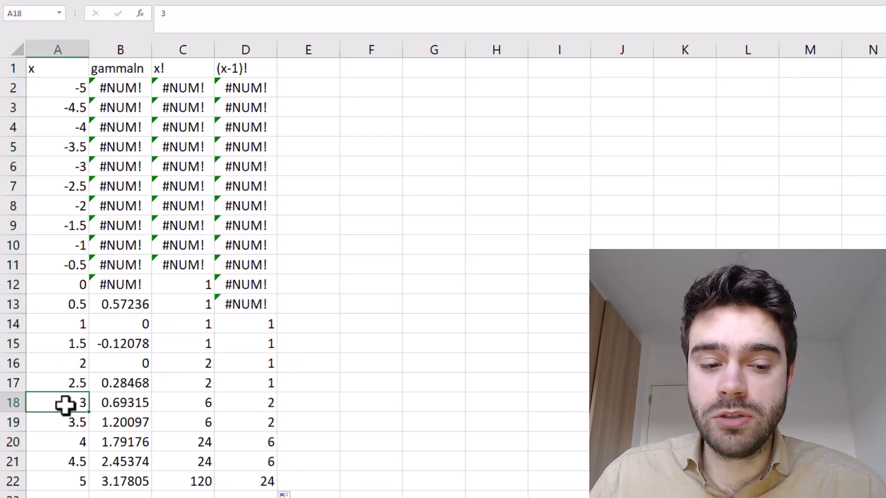
{"action": "left_click", "coordinate": [75, 325]}
{"action": "left_click", "coordinate": [78, 285]}
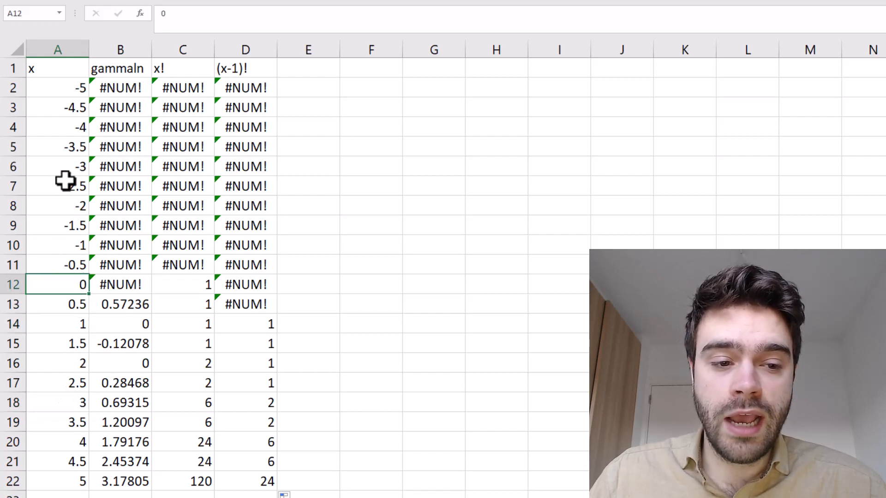
{"action": "left_click", "coordinate": [66, 165]}
{"action": "left_click", "coordinate": [64, 205]}
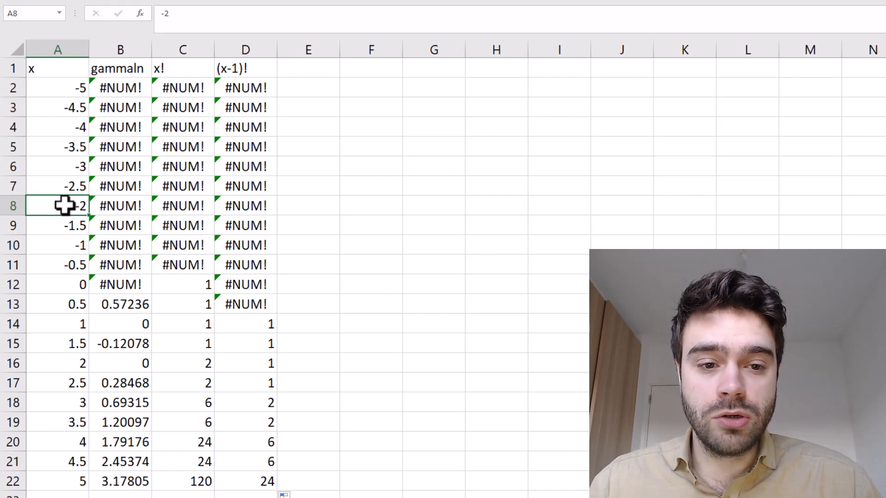
Add the header "gamma" in cell E1
{"action": "left_click", "coordinate": [307, 67]}
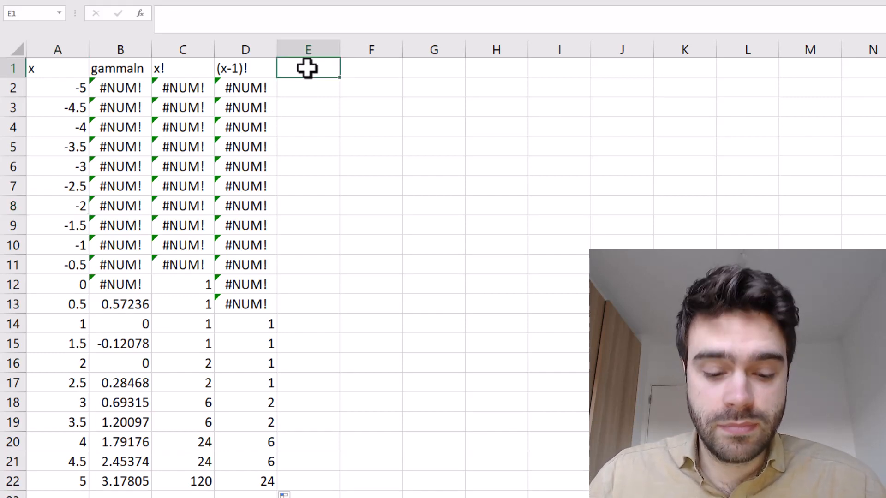
{"action": "type", "text": "gamma"}
{"action": "key", "text": "Return"}
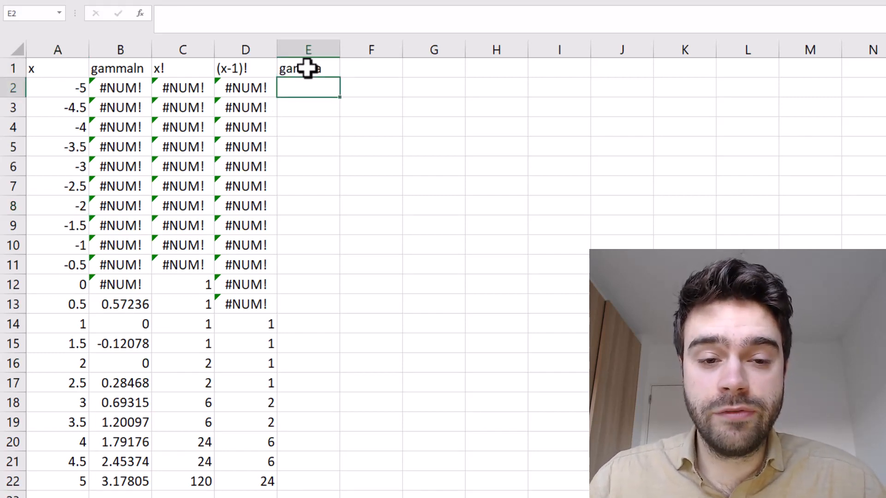
Enter the formula =GAMMA(A2) in cell E2 and fill it down through E22
{"action": "type", "text": "=g"}
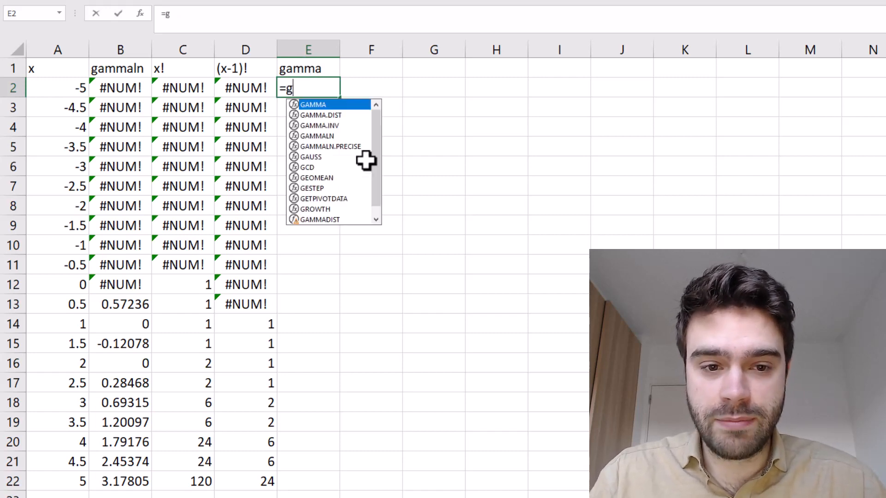
{"action": "type", "text": "amma("}
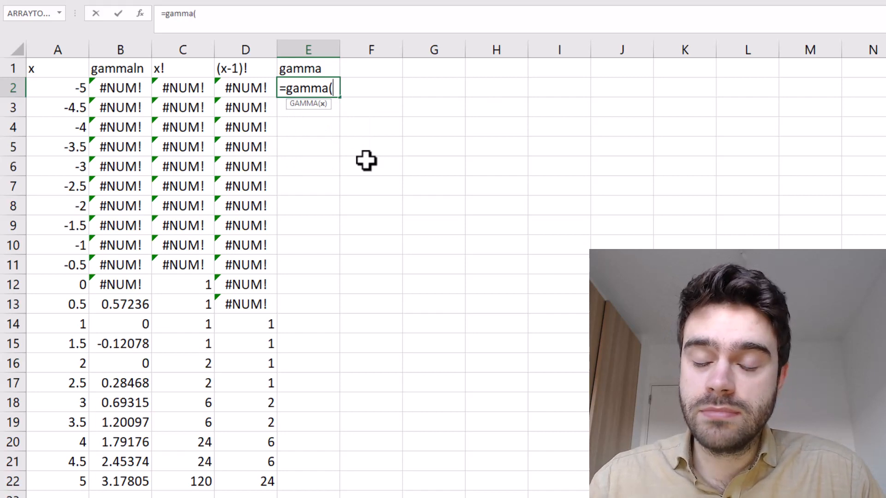
{"action": "left_click", "coordinate": [79, 87]}
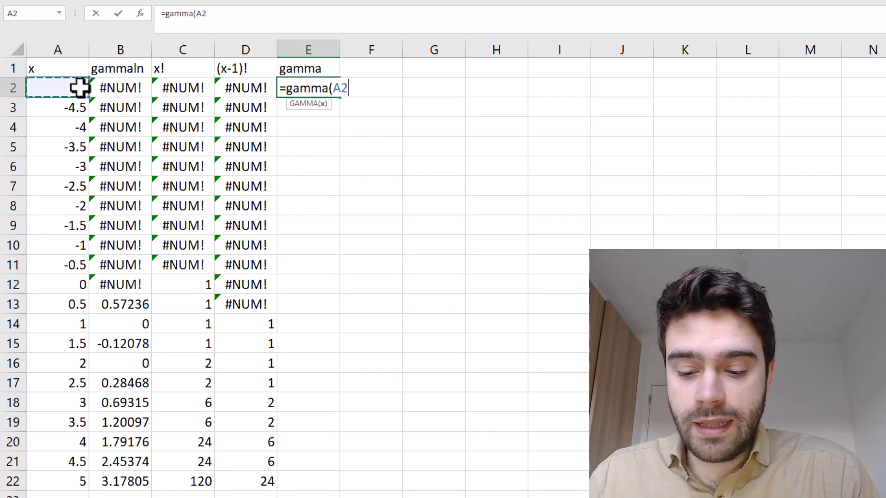
{"action": "key", "text": "Return"}
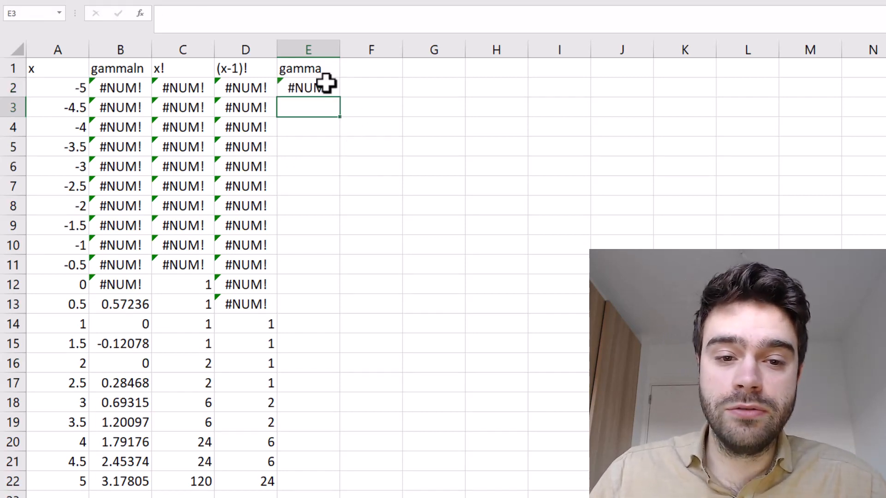
{"action": "left_click", "coordinate": [326, 85]}
{"action": "double_click", "coordinate": [339, 97]}
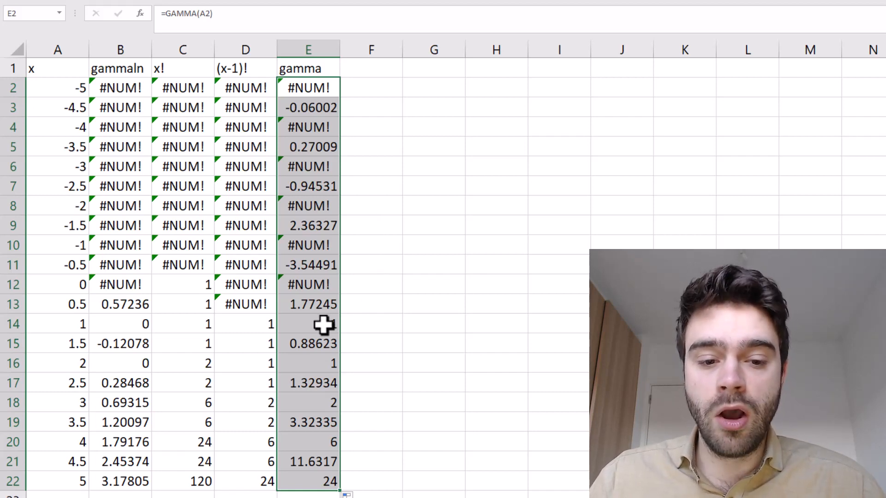
Compare the gamma results with (x-1)! for the whole-number x values 1 to 4 and for x 3.5
{"action": "left_click_drag", "start_coordinate": [322, 324], "coordinate": [260, 326]}
{"action": "left_click_drag", "start_coordinate": [304, 367], "coordinate": [56, 366]}
{"action": "left_click_drag", "start_coordinate": [309, 406], "coordinate": [79, 403]}
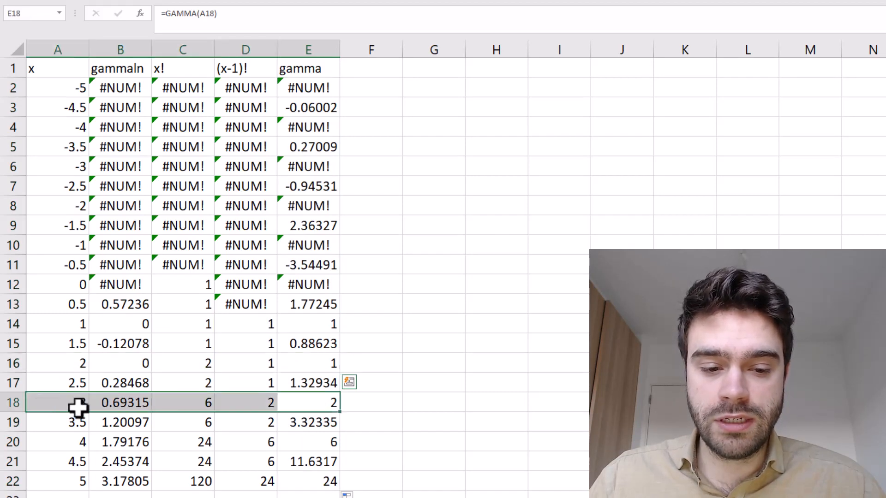
{"action": "left_click_drag", "start_coordinate": [311, 442], "coordinate": [48, 440]}
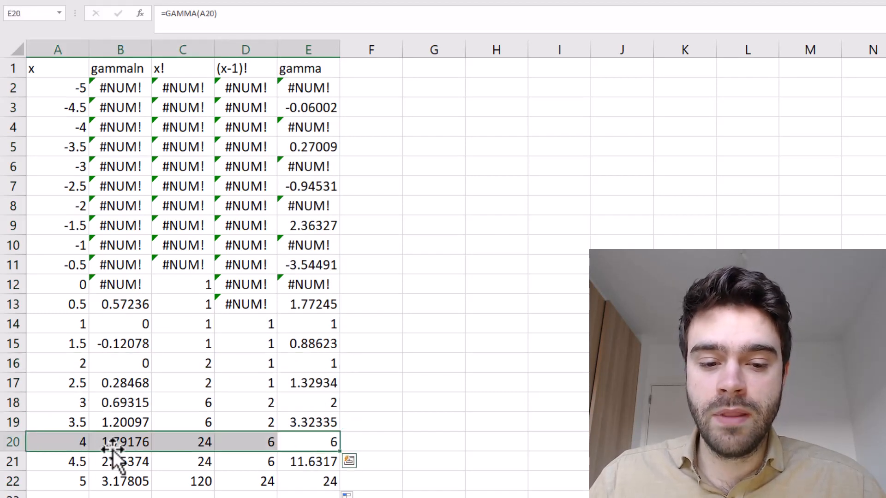
{"action": "left_click", "coordinate": [69, 430]}
{"action": "left_click_drag", "start_coordinate": [68, 421], "coordinate": [300, 429]}
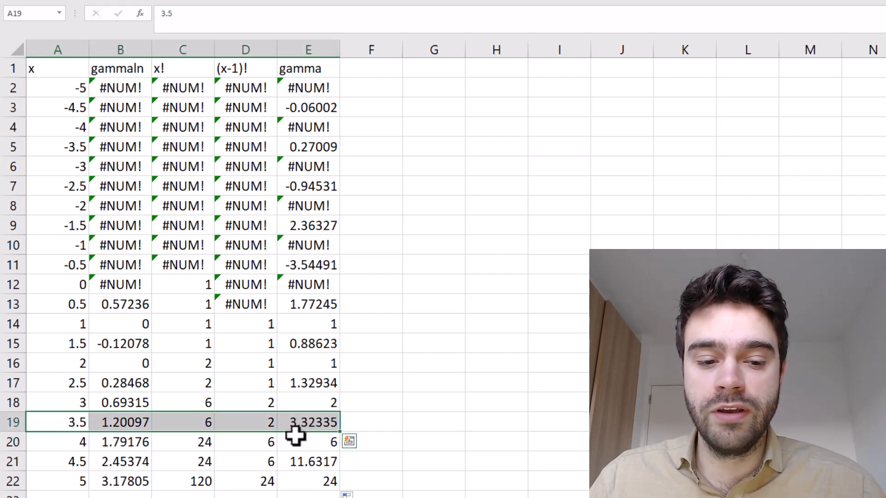
{"action": "left_click", "coordinate": [238, 421]}
{"action": "left_click", "coordinate": [301, 424]}
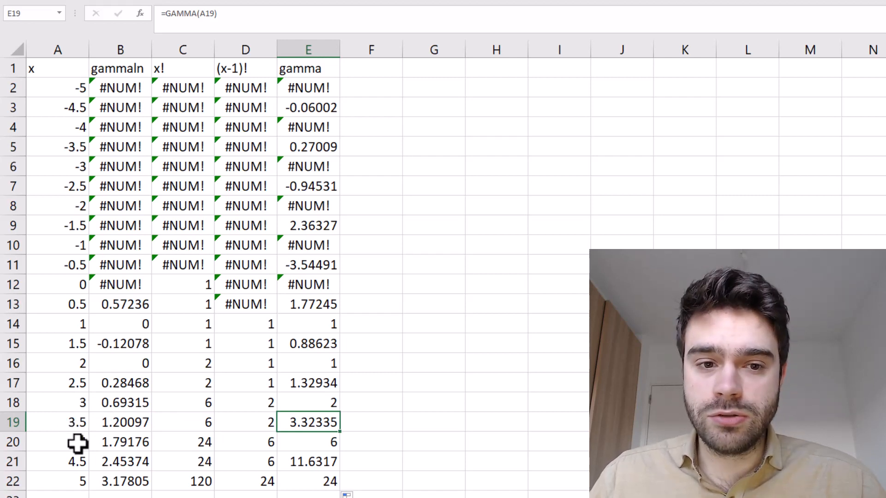
{"action": "key", "text": "ctrl+Left"}
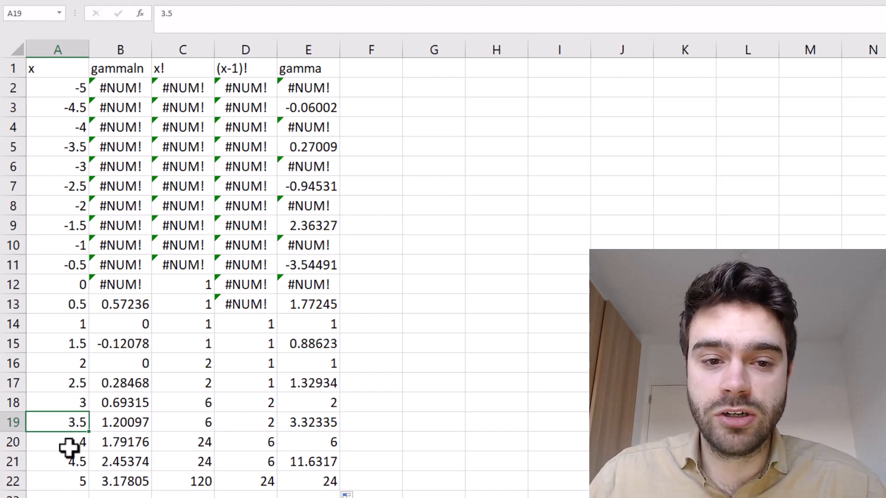
Add the header "ln" in cell F1
{"action": "left_click", "coordinate": [371, 68]}
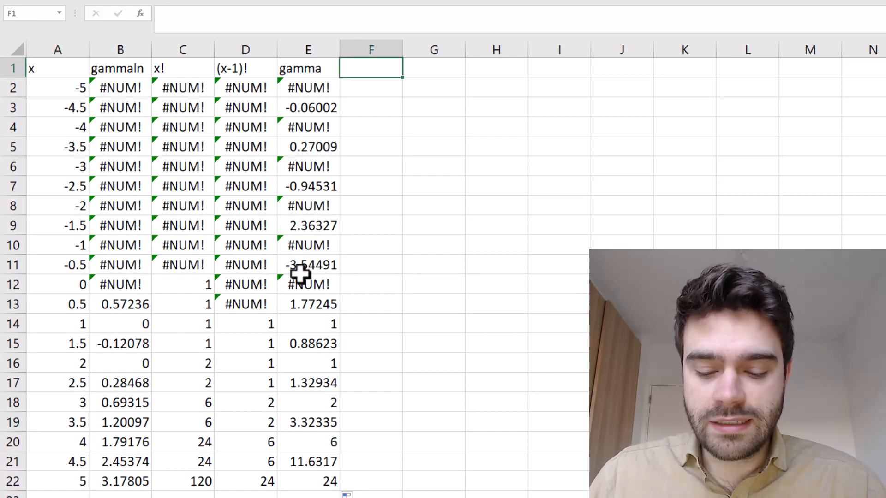
{"action": "type", "text": "ln"}
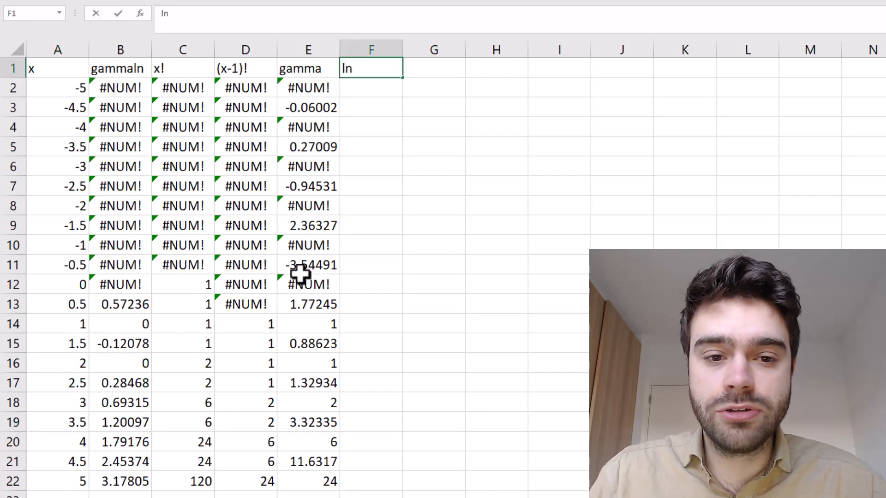
{"action": "key", "text": "Return"}
Enter the formula =LN(E2) in cell F2 and fill it down through F22
{"action": "type", "text": "="}
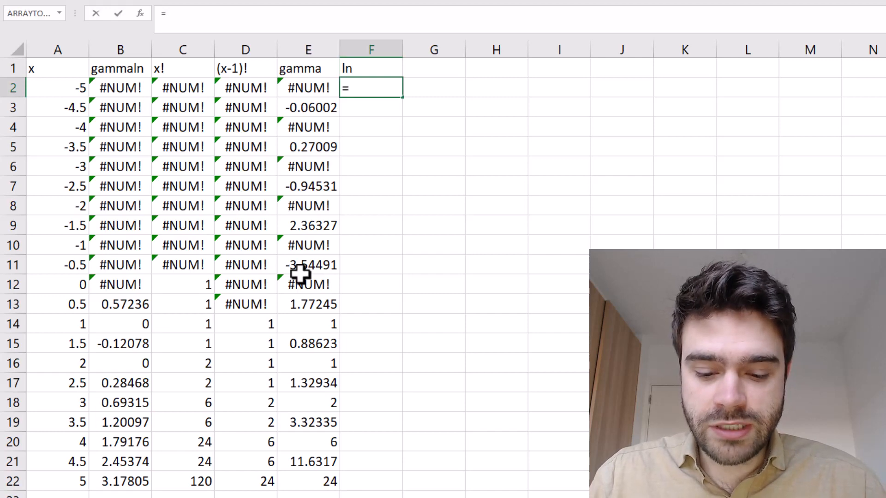
{"action": "type", "text": "LN("}
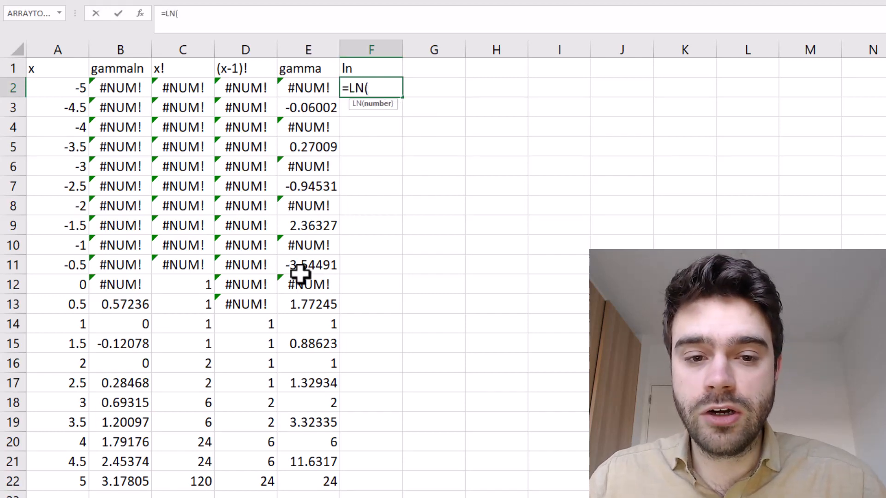
{"action": "left_click", "coordinate": [296, 86]}
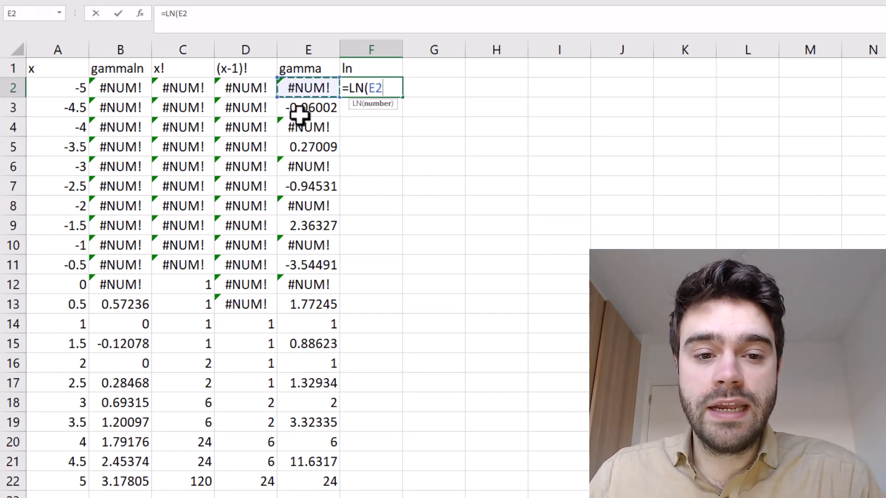
{"action": "key", "text": "Return"}
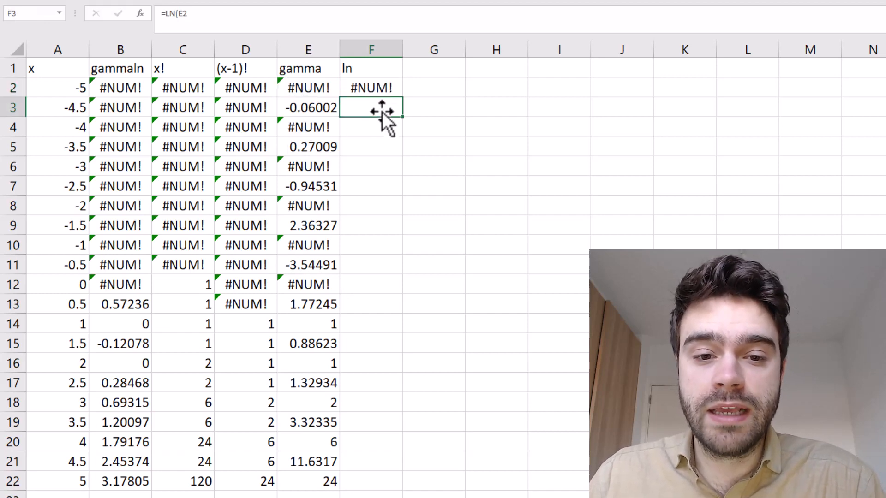
{"action": "left_click", "coordinate": [392, 89]}
{"action": "double_click", "coordinate": [403, 97]}
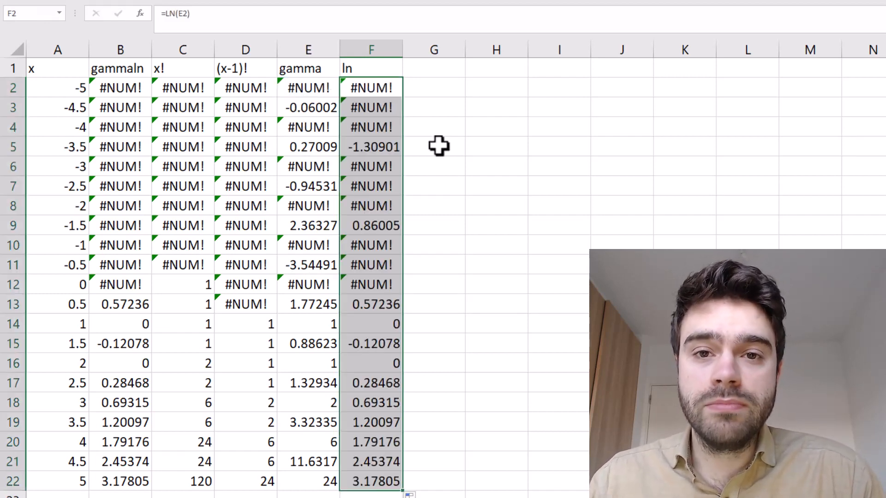
Inspect the gamma value in E5 and its natural logarithm in F5 for x -3.5
{"action": "left_click", "coordinate": [438, 146]}
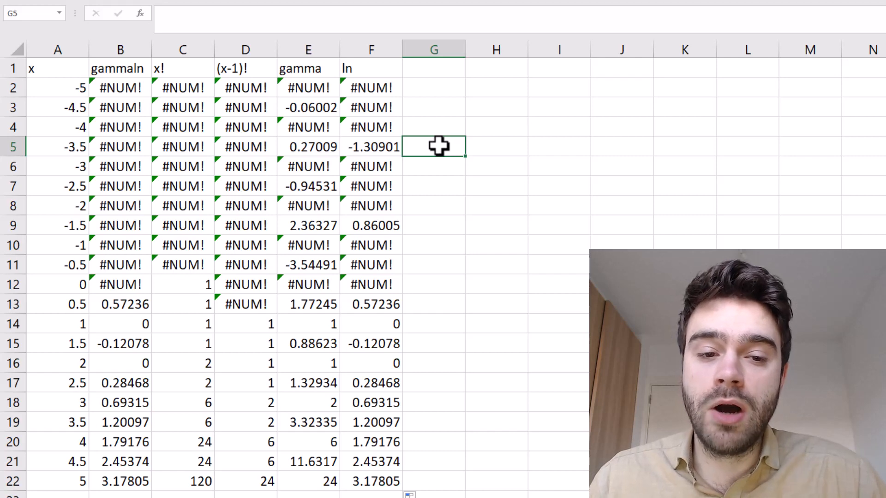
{"action": "left_click", "coordinate": [302, 146]}
{"action": "left_click", "coordinate": [355, 146]}
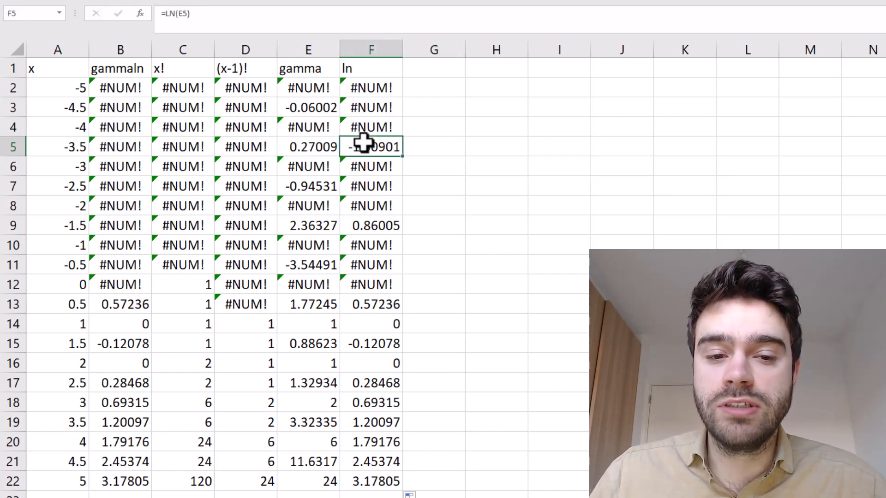
Enter the example power formula =2^3 in cell G5
{"action": "left_click", "coordinate": [442, 143]}
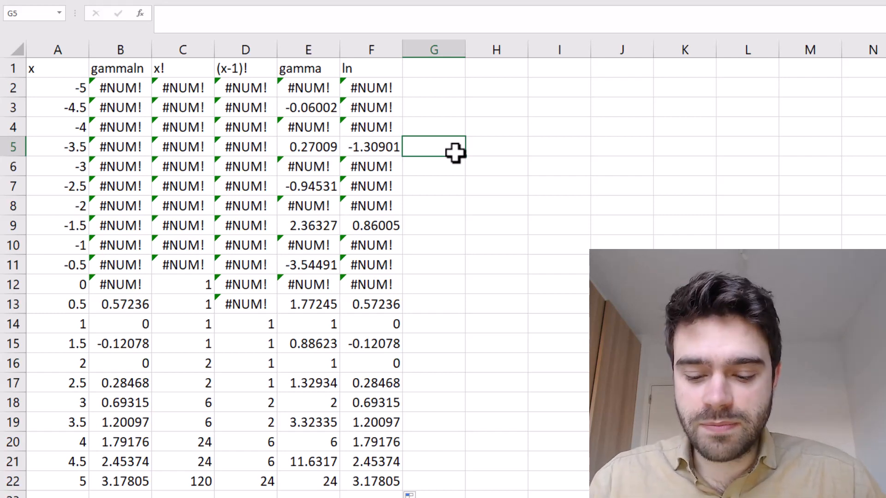
{"action": "type", "text": "==2^^"}
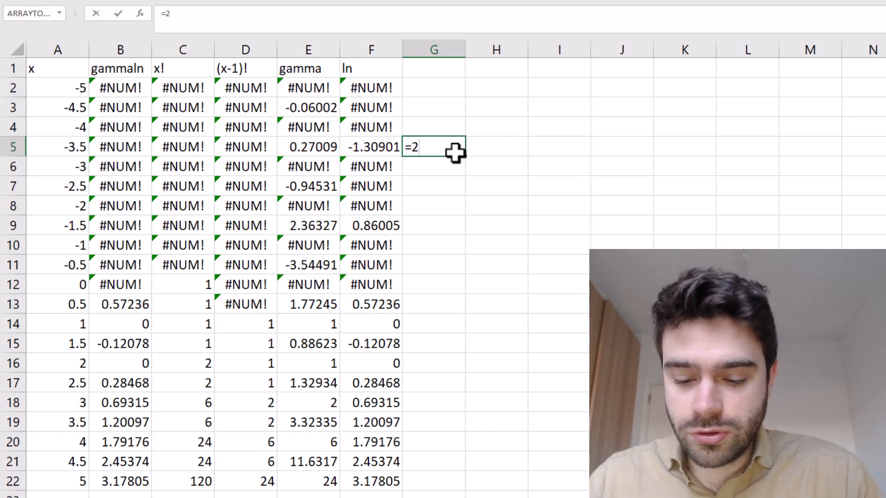
{"action": "key", "text": "BackSpace"}
{"action": "type", "text": "3"}
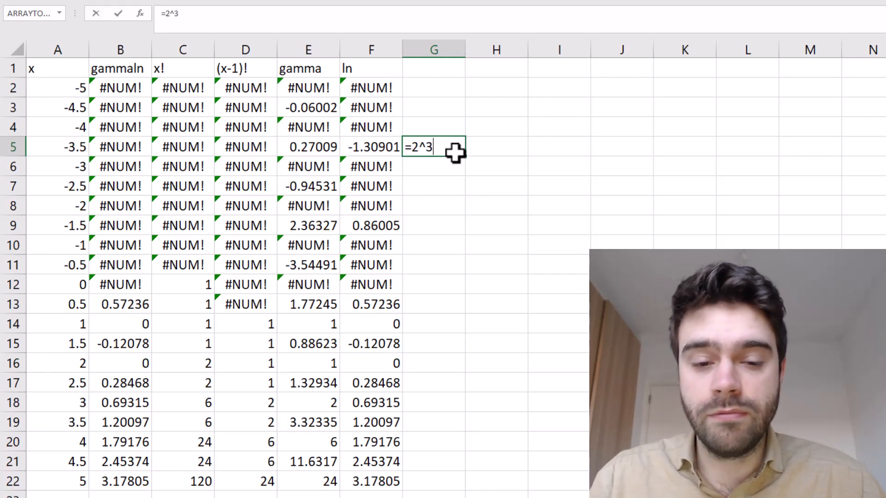
{"action": "key", "text": "Return"}
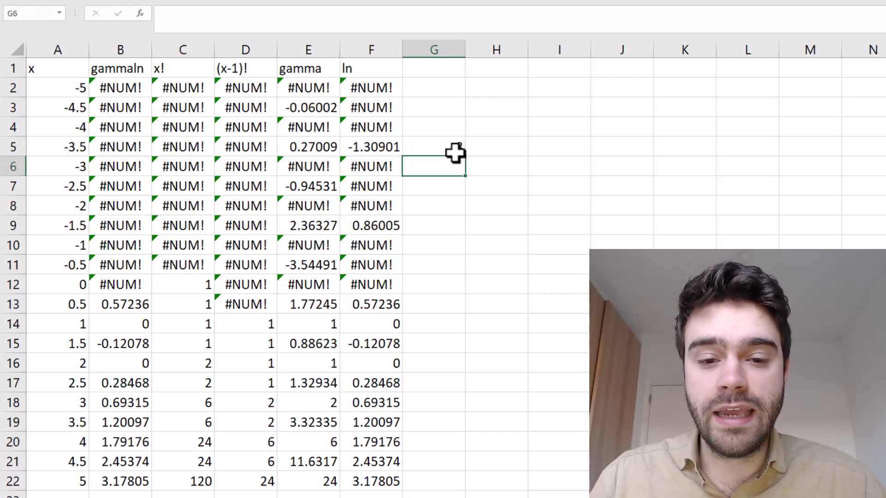
Enter the equivalent multiplication =2*2*2 in cell H5 and compare it with the power formula in G5
{"action": "left_click", "coordinate": [495, 150]}
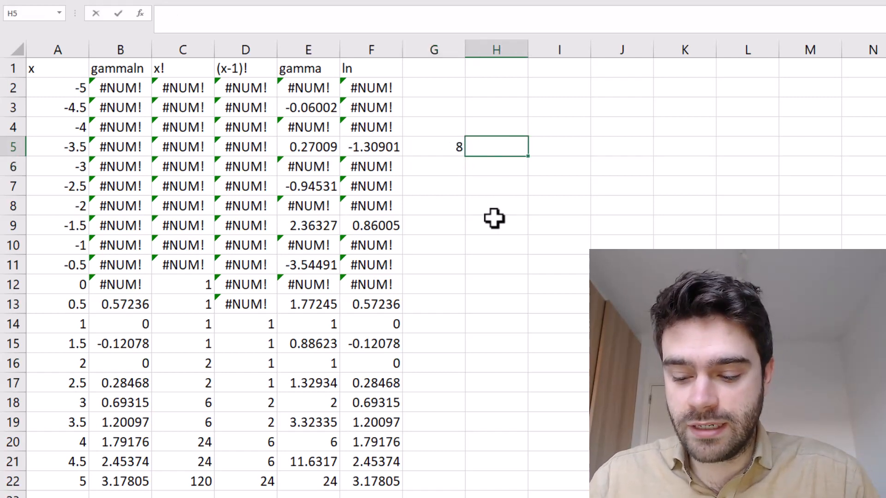
{"action": "type", "text": "=2*2*2"}
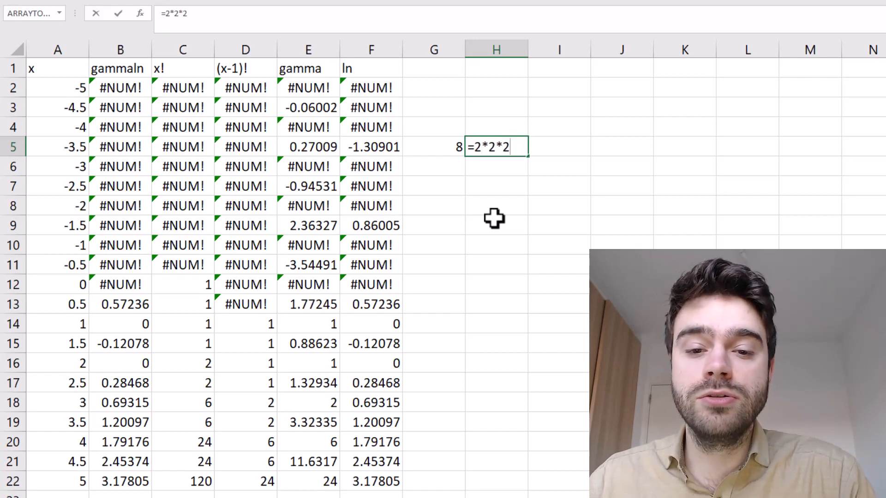
{"action": "key", "text": "Return"}
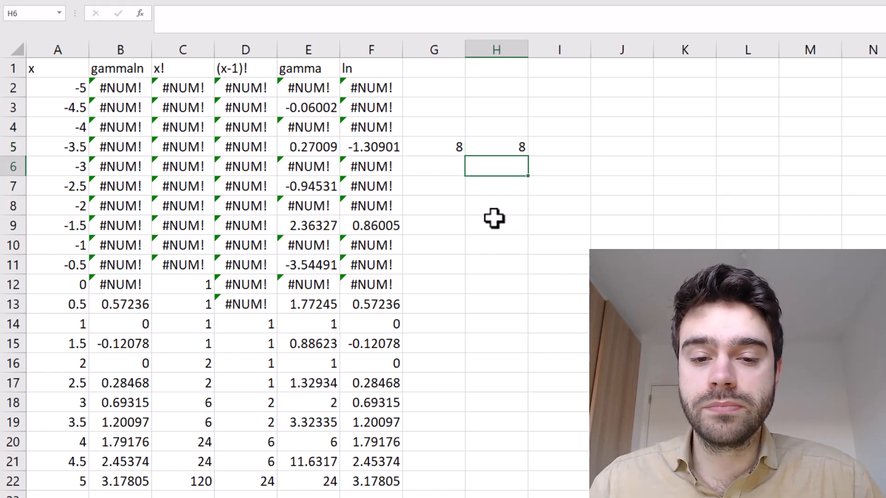
{"action": "left_click", "coordinate": [455, 146]}
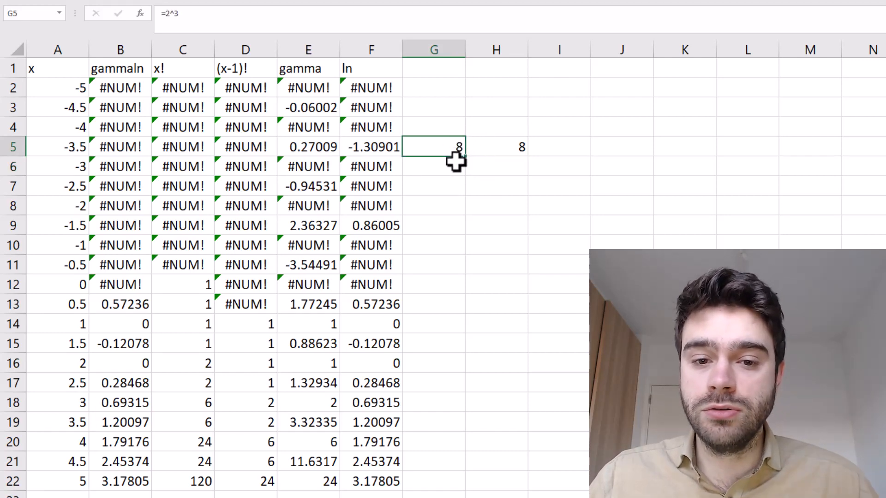
{"action": "key", "text": "Right"}
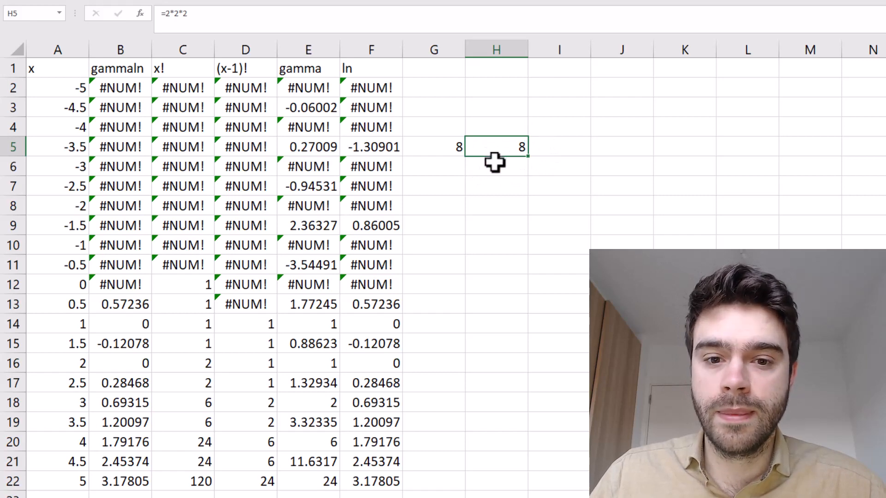
Enter the base-2 logarithm formula =LOG(8,2) in cell G6 and review it
{"action": "left_click", "coordinate": [455, 170]}
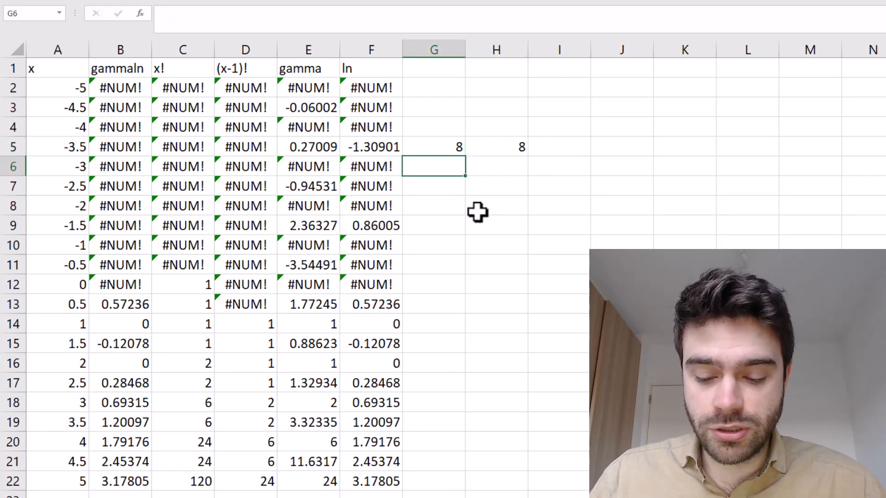
{"action": "type", "text": "=log("}
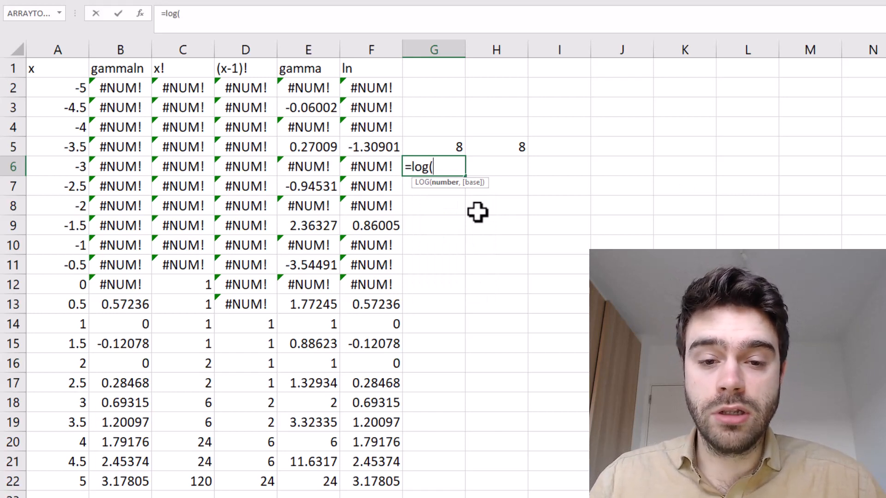
{"action": "type", "text": "8,"}
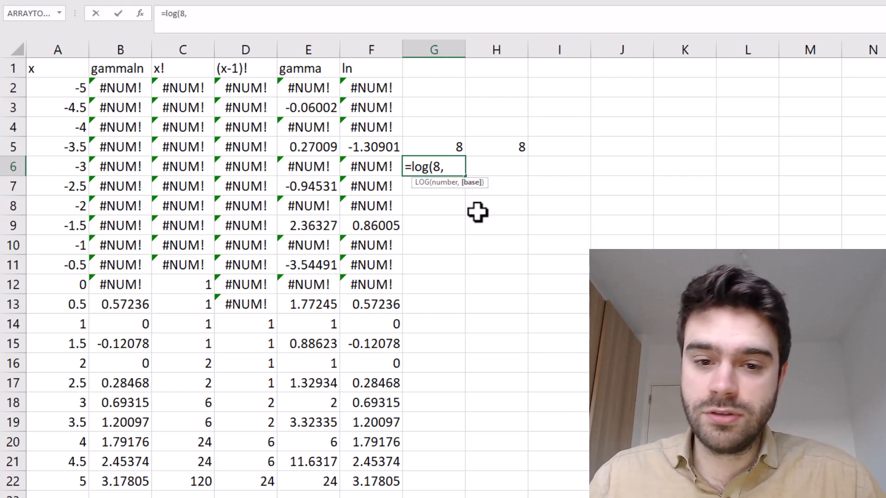
{"action": "type", "text": "2)"}
{"action": "key", "text": "Return"}
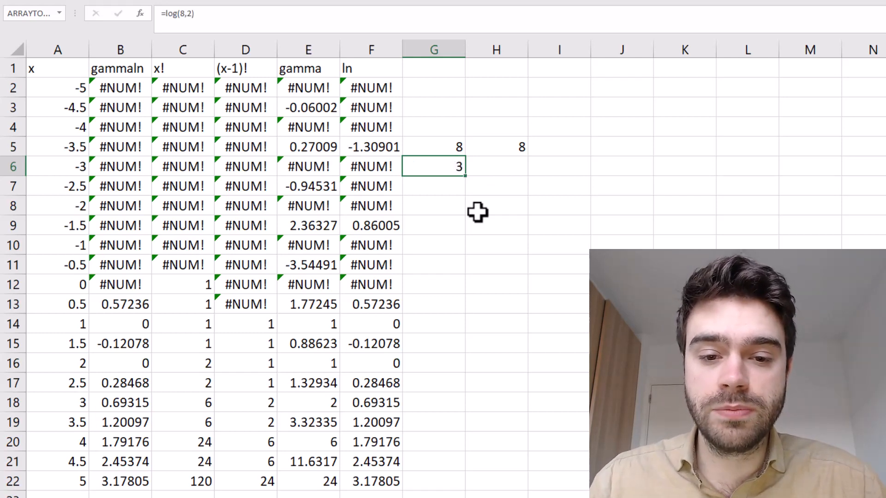
{"action": "left_click", "coordinate": [434, 171]}
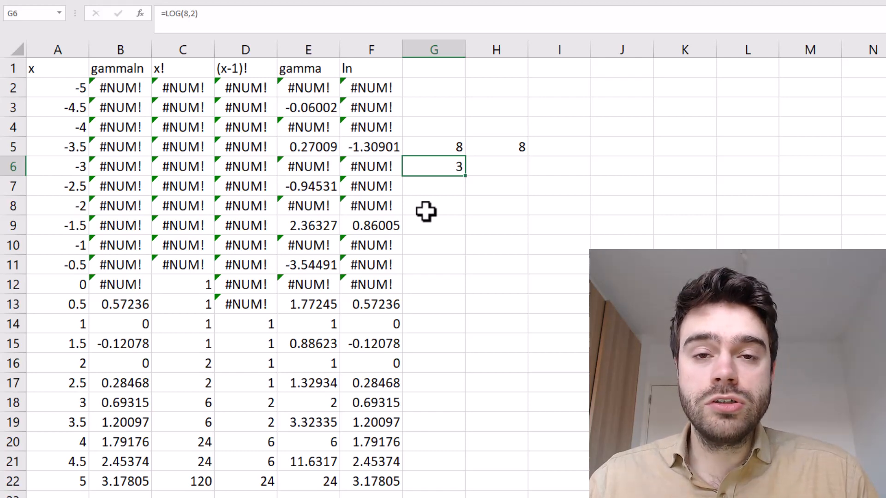
Enter the formula =EXP(1) in cell G7 to produce Euler's number
{"action": "left_click", "coordinate": [452, 187]}
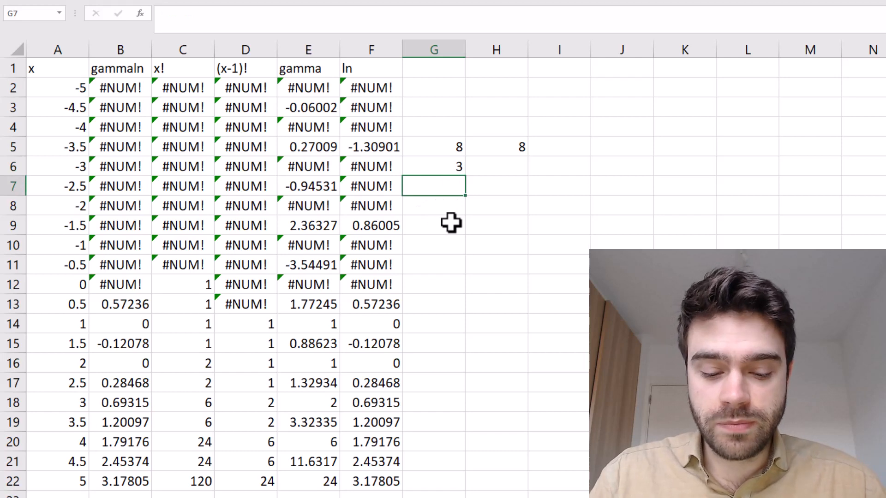
{"action": "type", "text": "=exp("}
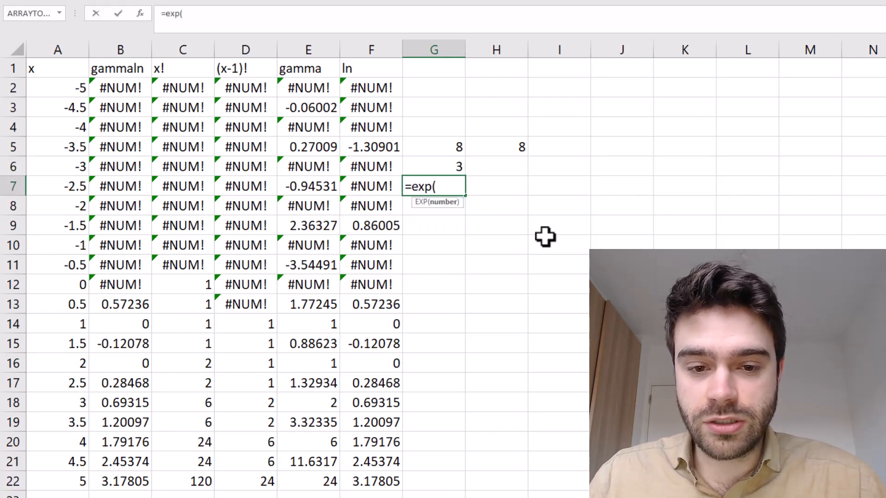
{"action": "type", "text": "1"}
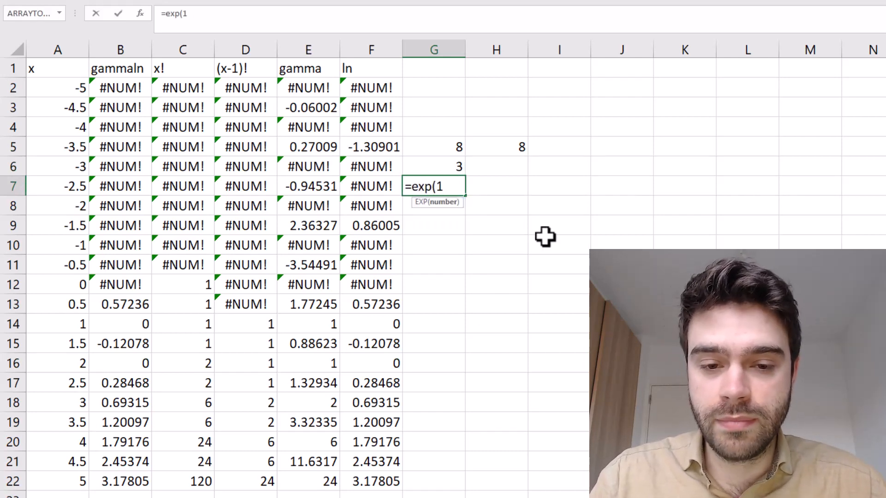
{"action": "type", "text": ")"}
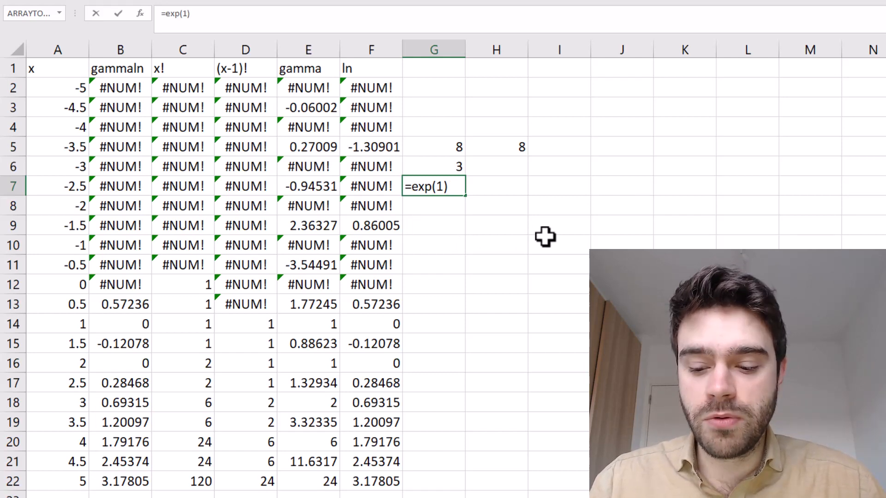
{"action": "key", "text": "Return"}
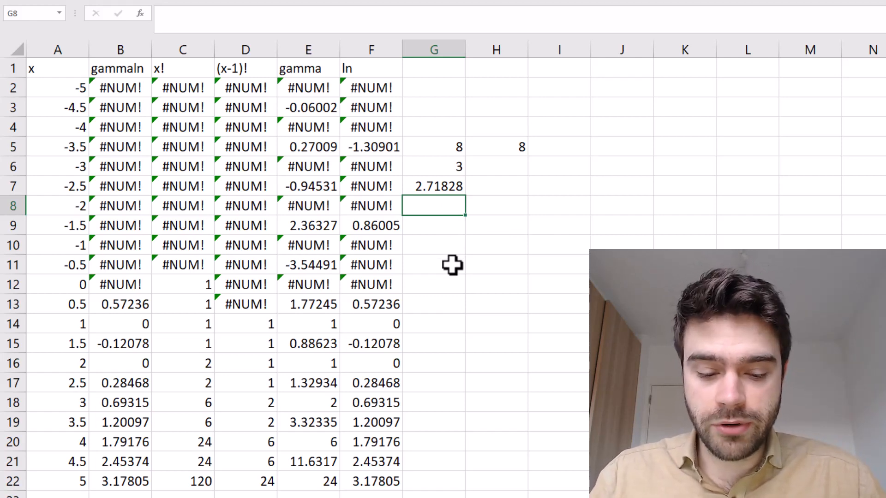
Enter the formula =EXP(1)^3 in cell G8 to raise Euler's number to the third power
{"action": "type", "text": "=exp(1)"}
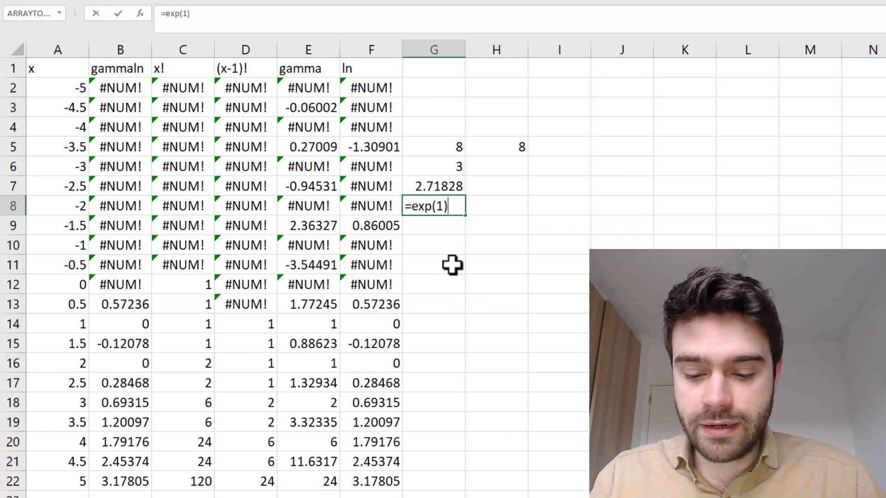
{"action": "type", "text": "^^"}
{"action": "key", "text": "BackSpace"}
{"action": "type", "text": "3"}
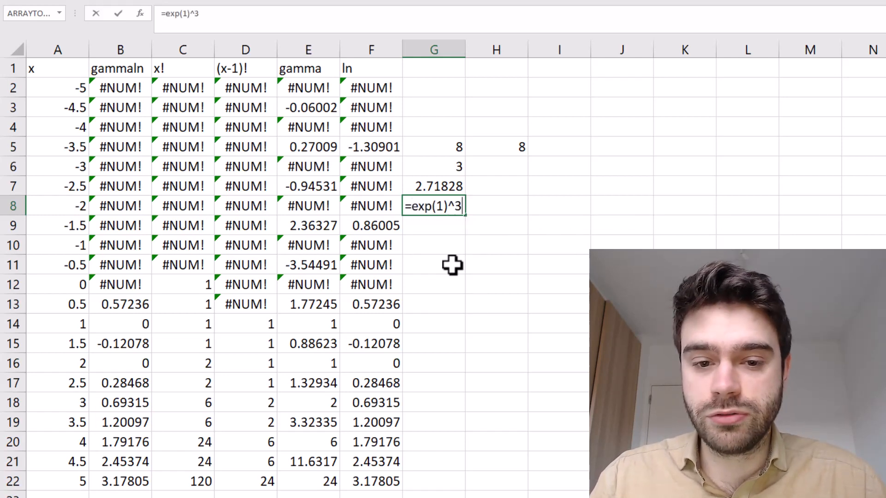
{"action": "key", "text": "Return"}
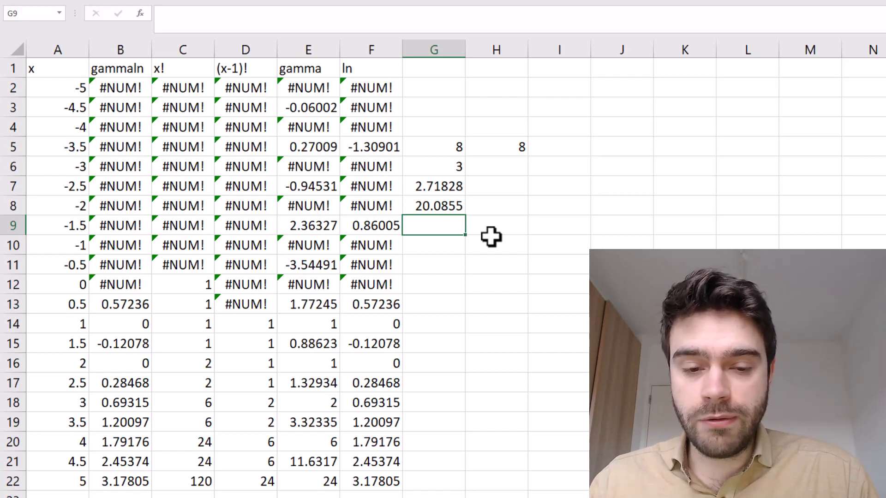
Enter the formula =LOG(G8,EXP(1)) in cell G9 to take the logarithm of G8 with base e
{"action": "type", "text": "=l"}
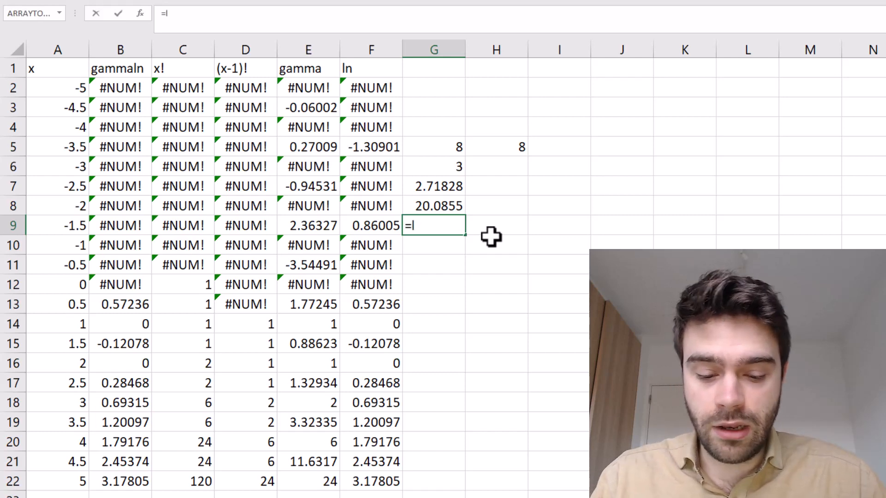
{"action": "type", "text": "og("}
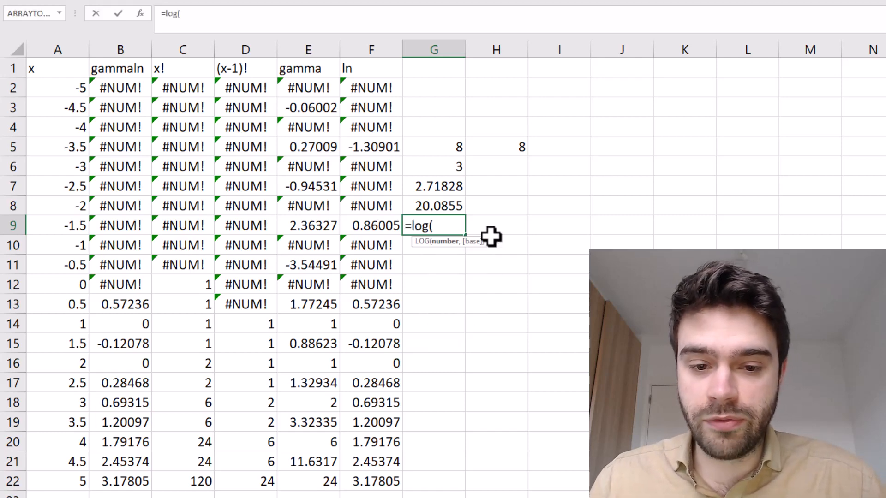
{"action": "left_click", "coordinate": [440, 206]}
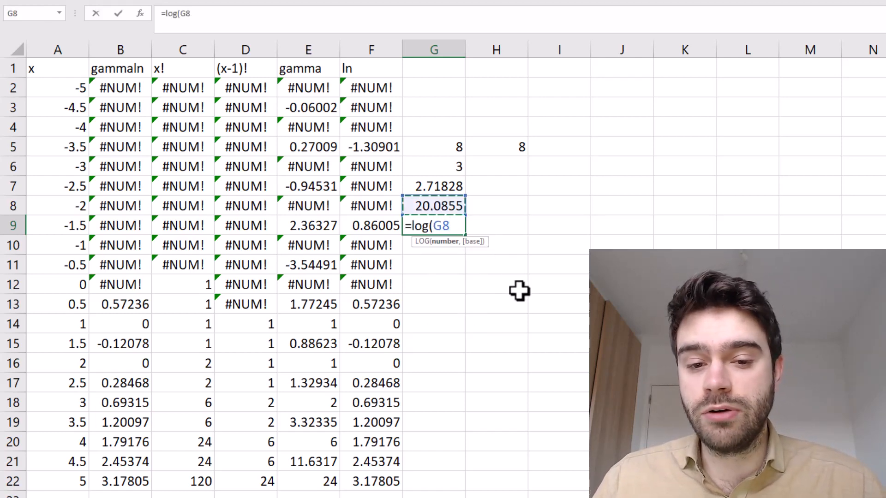
{"action": "type", "text": ","}
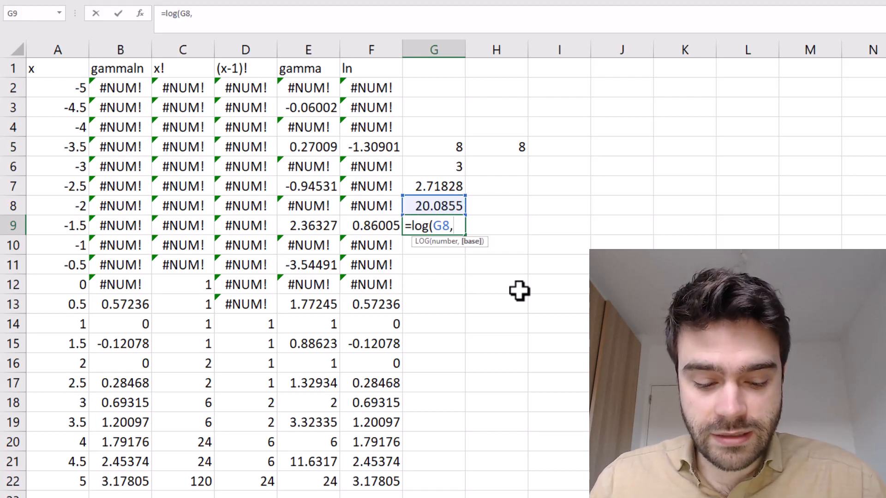
{"action": "type", "text": "exp("}
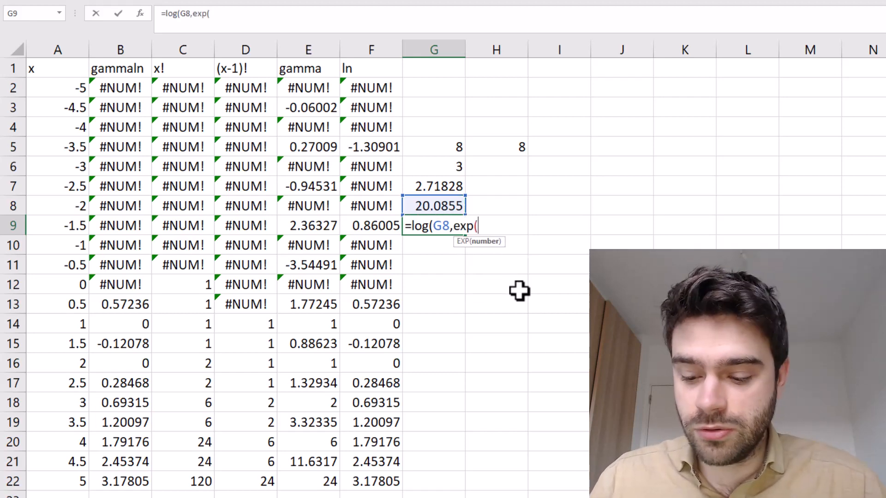
{"action": "type", "text": "1))"}
{"action": "key", "text": "Return"}
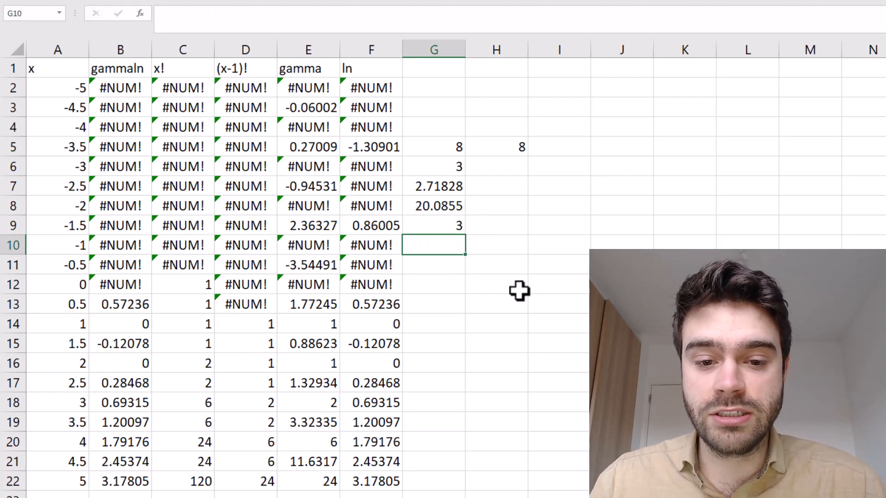
Compare the base-e logarithm formula in G9 with the exponential formula in G8
{"action": "left_click", "coordinate": [439, 226]}
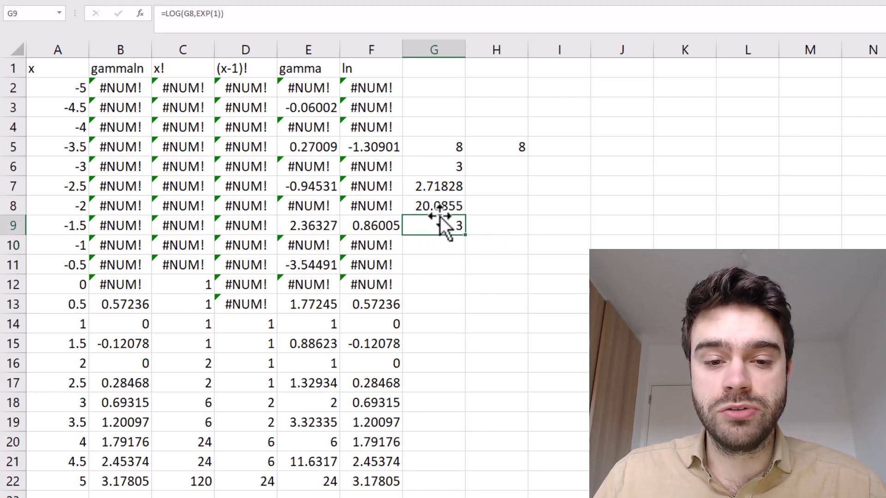
{"action": "left_click", "coordinate": [439, 206]}
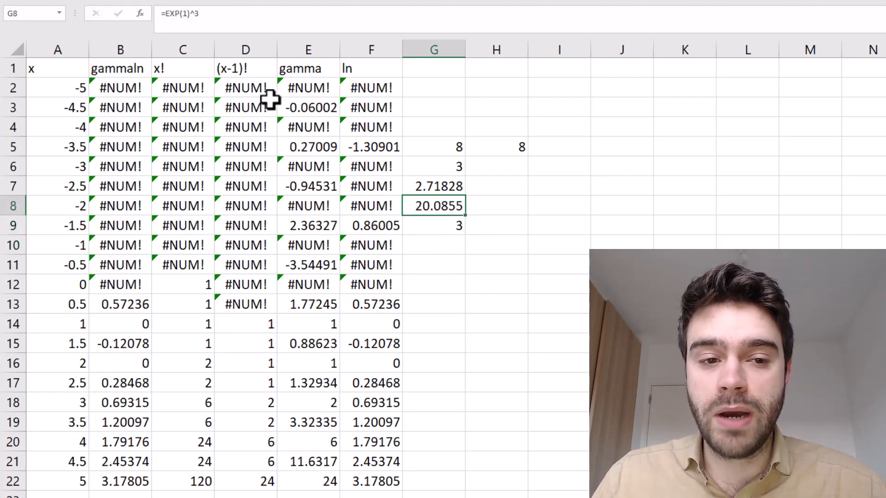
{"action": "left_click", "coordinate": [447, 229]}
{"action": "left_click", "coordinate": [516, 229]}
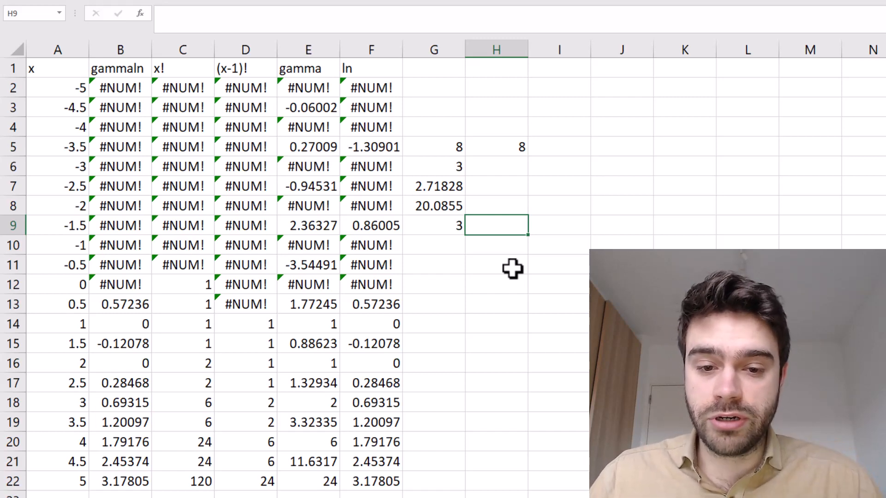
{"action": "left_click", "coordinate": [440, 226]}
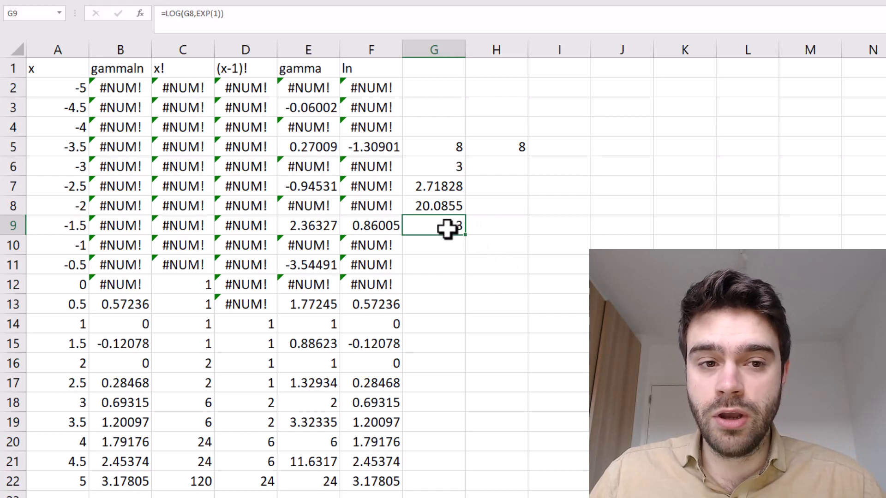
Enter the natural logarithm formula =LN(G8) in cell H9, beside the LOG formula
{"action": "left_click", "coordinate": [504, 224]}
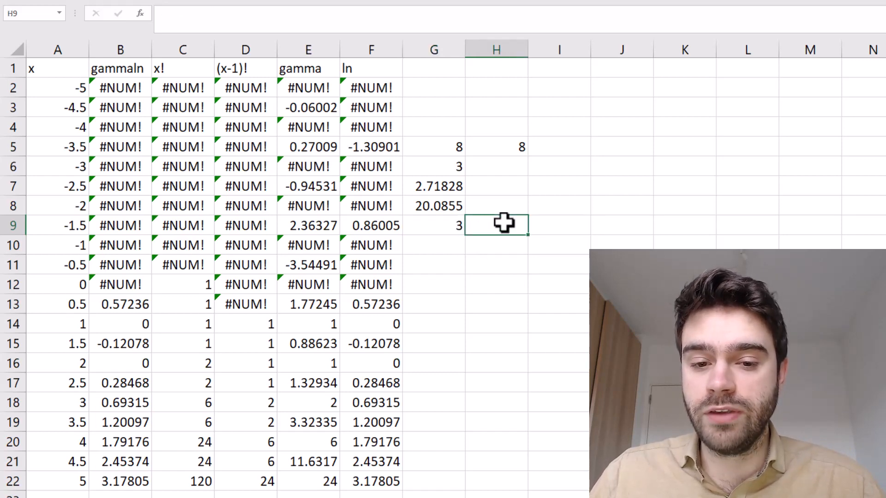
{"action": "type", "text": "=ln("}
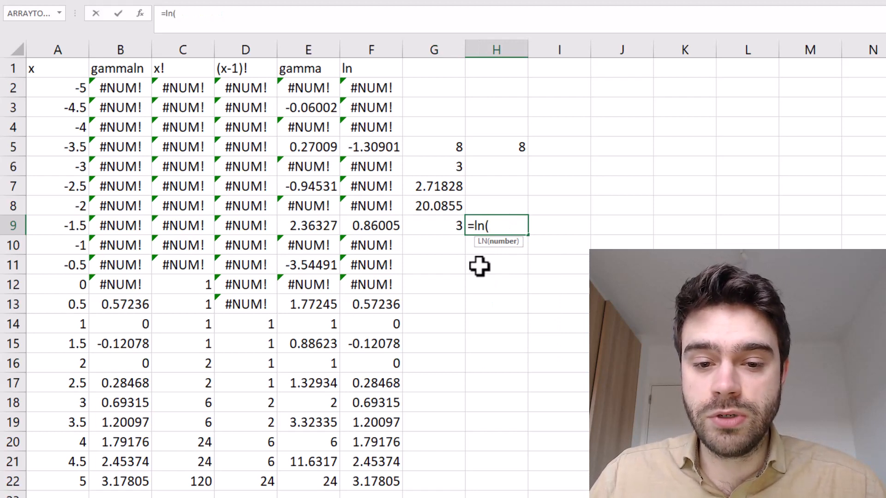
{"action": "left_click", "coordinate": [436, 208]}
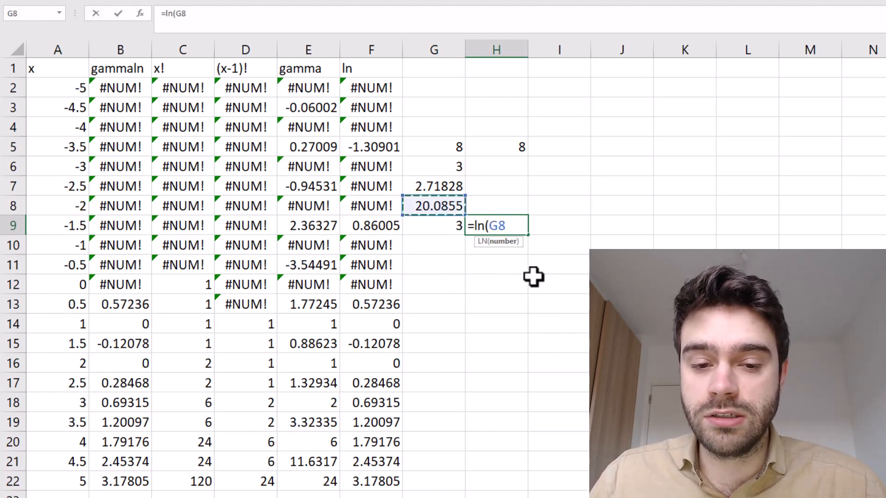
{"action": "key", "text": "Return"}
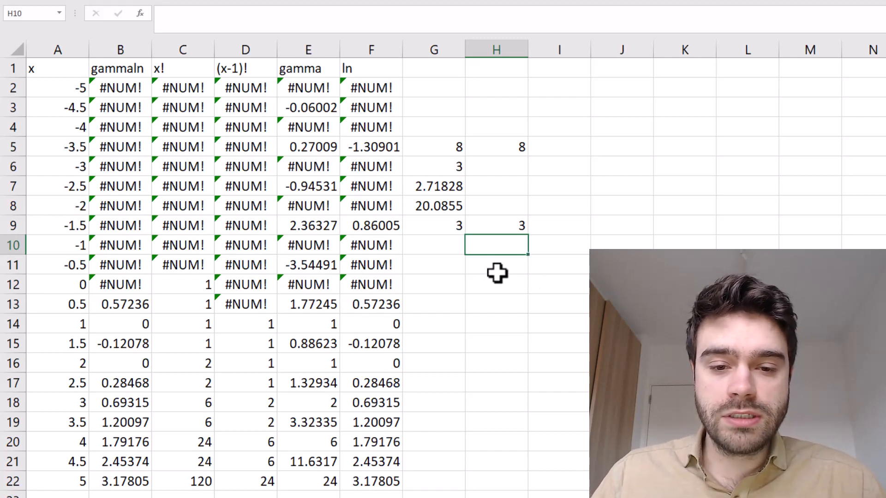
Clear the example formulas from the range G5:H10
{"action": "left_click_drag", "start_coordinate": [504, 245], "coordinate": [451, 151]}
{"action": "key", "text": "Delete"}
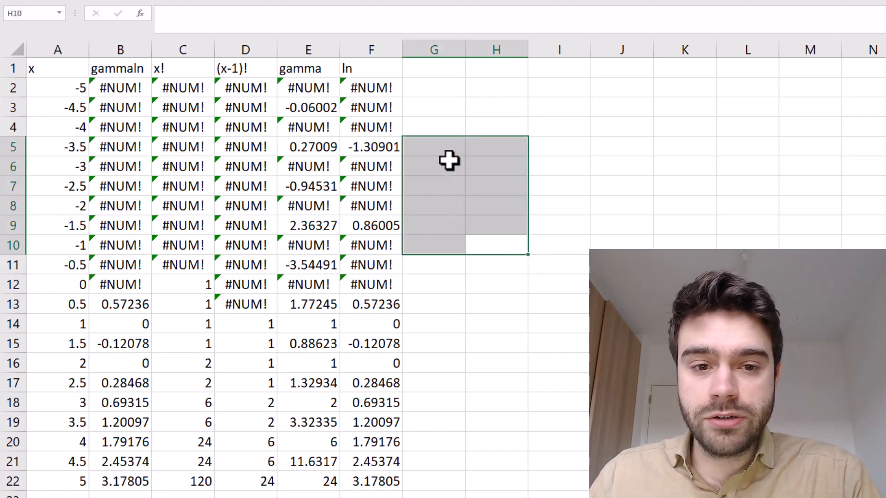
Compare the gammaln and ln columns for positive x in rows 13 to 22 and for zero and negative x in rows 2 to 12
{"action": "left_click", "coordinate": [380, 72]}
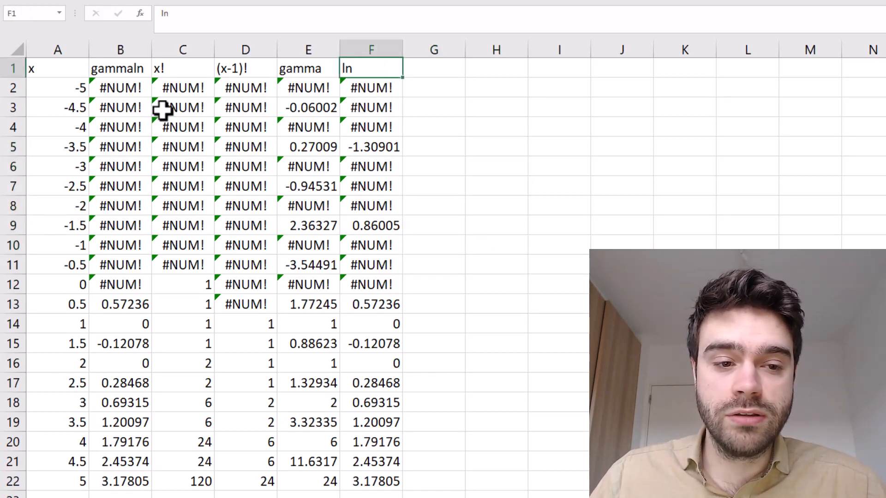
{"action": "left_click", "coordinate": [115, 72]}
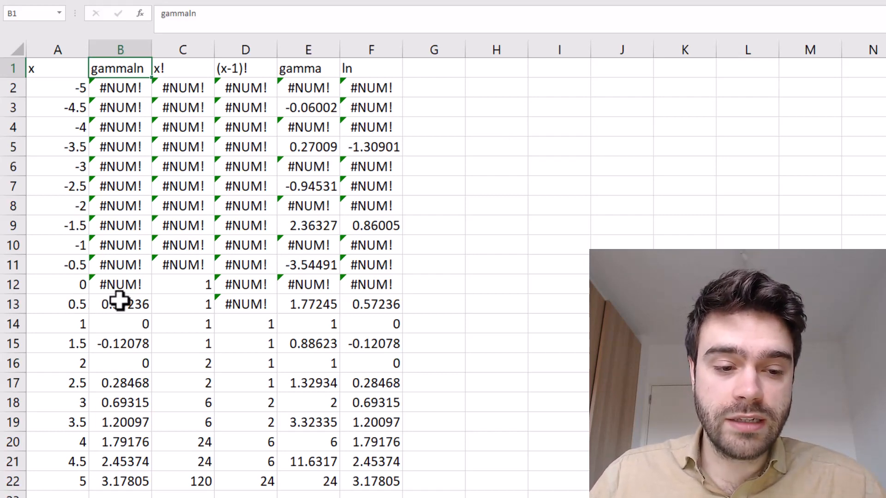
{"action": "left_click", "coordinate": [149, 311]}
{"action": "left_click_drag", "start_coordinate": [149, 311], "coordinate": [372, 480]}
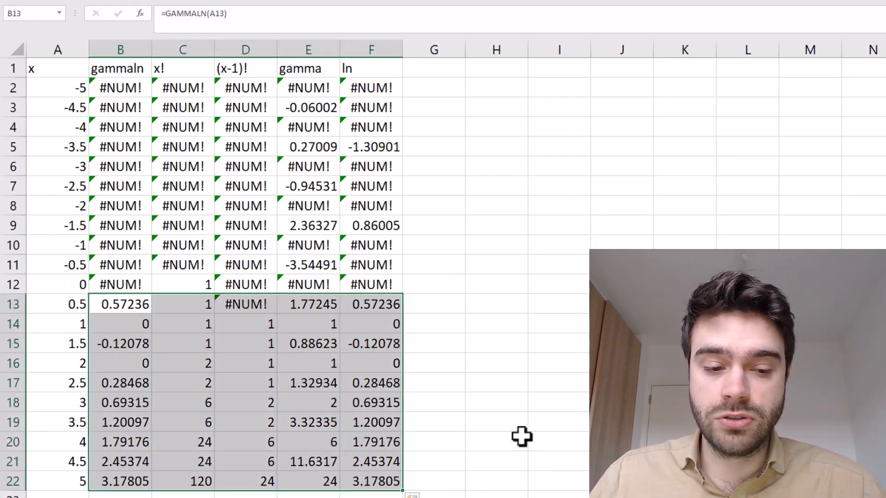
{"action": "left_click", "coordinate": [441, 301]}
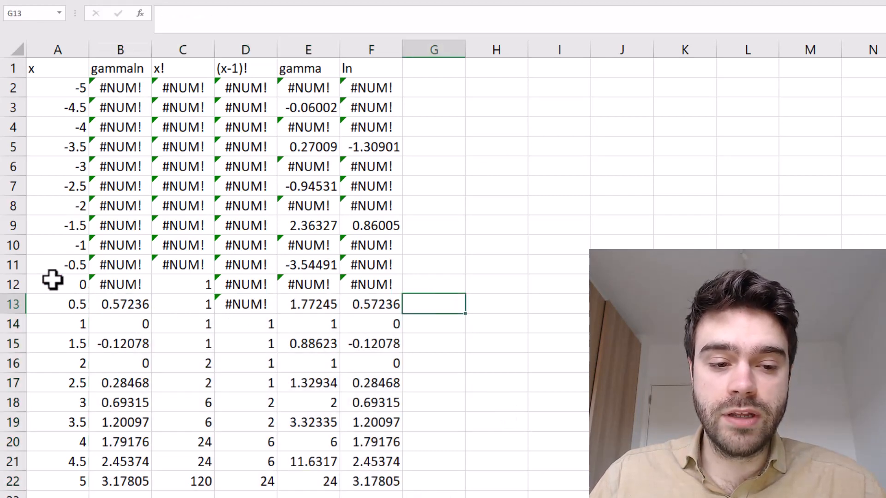
{"action": "left_click_drag", "start_coordinate": [11, 283], "coordinate": [14, 88]}
{"action": "left_click", "coordinate": [111, 113]}
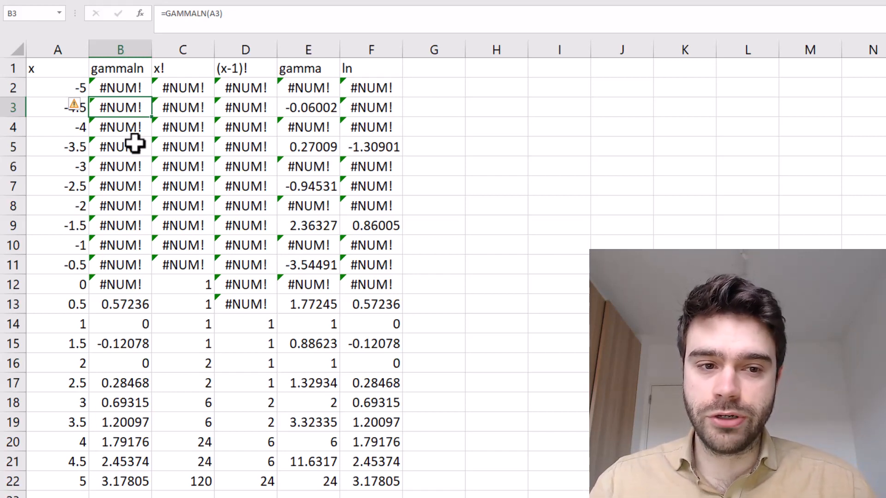
{"action": "left_click", "coordinate": [429, 107]}
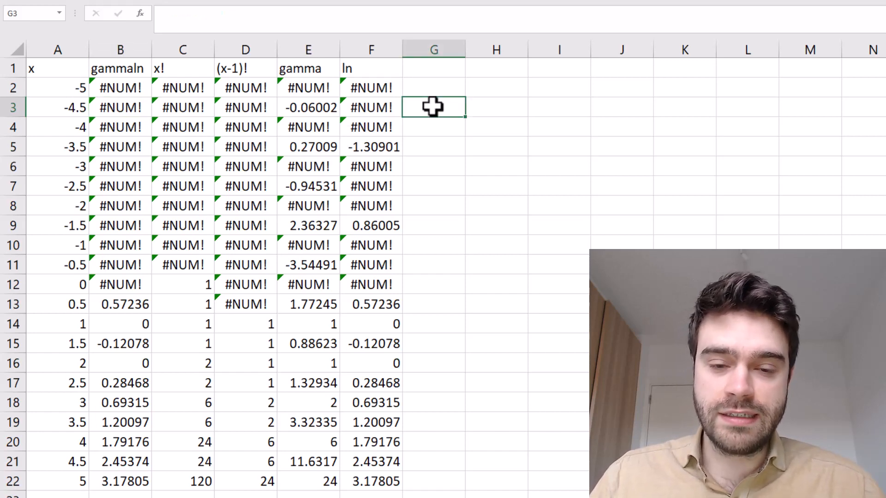